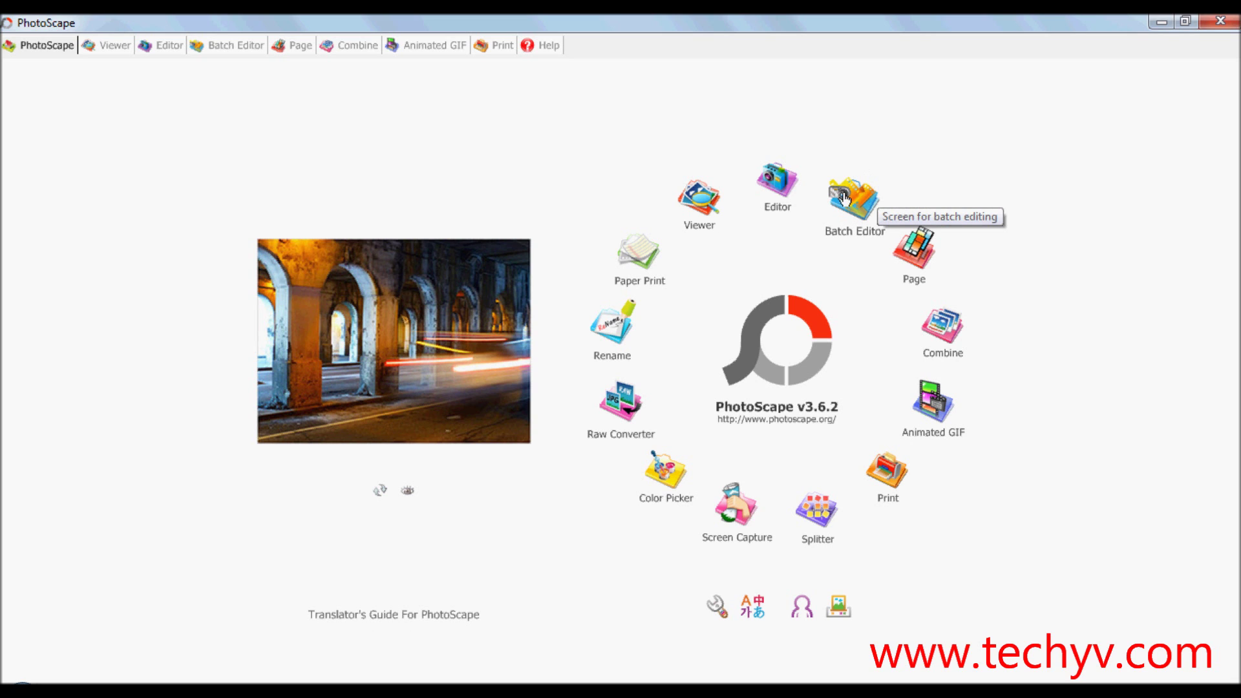
Load the baby photo 2.jpg in the Editor and try a sepia tone on it
click(775, 184)
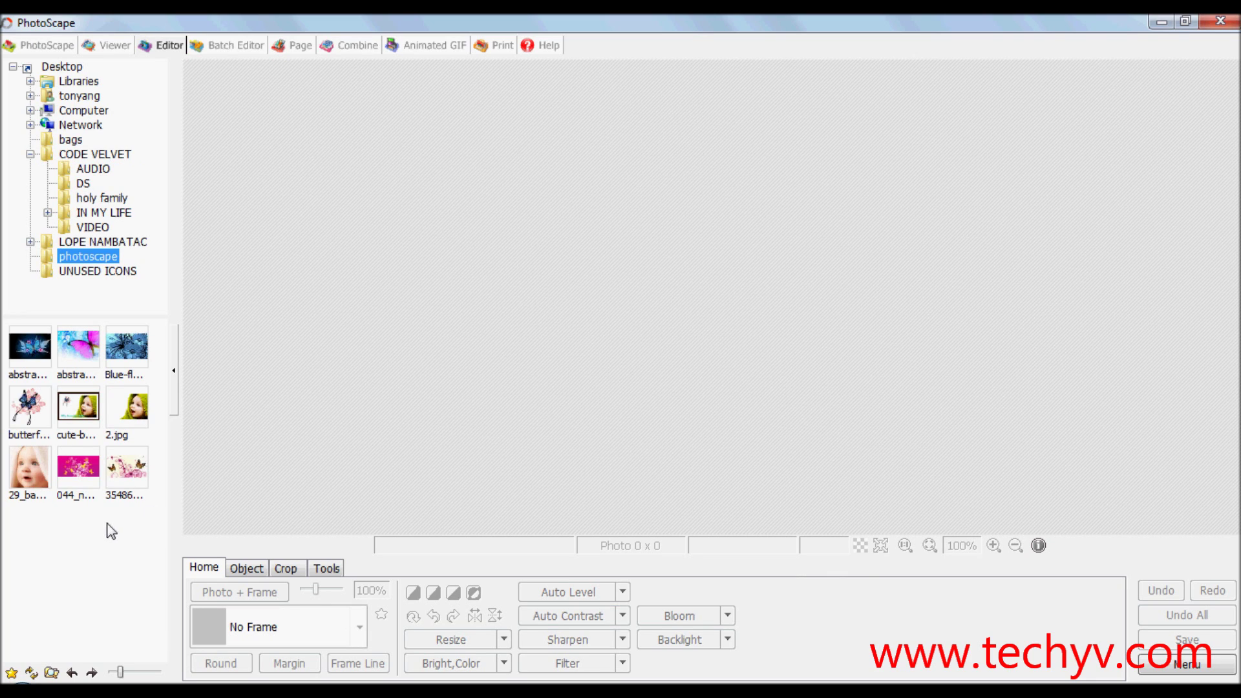
click(139, 410)
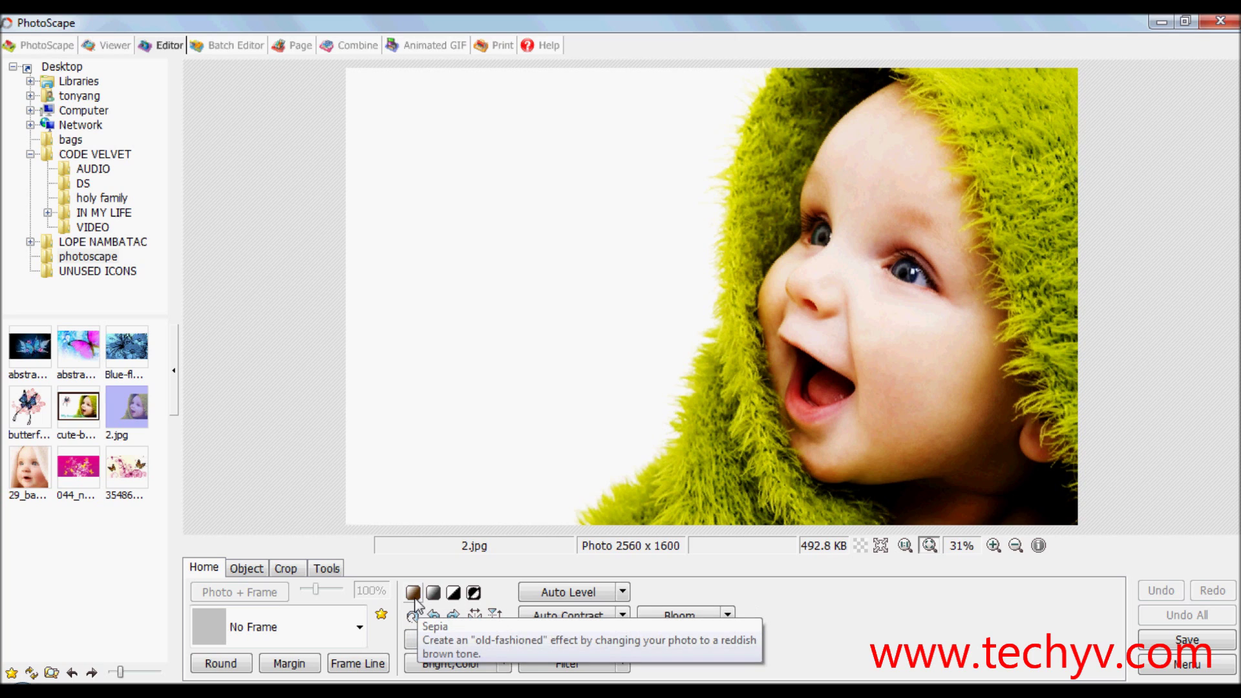
click(414, 593)
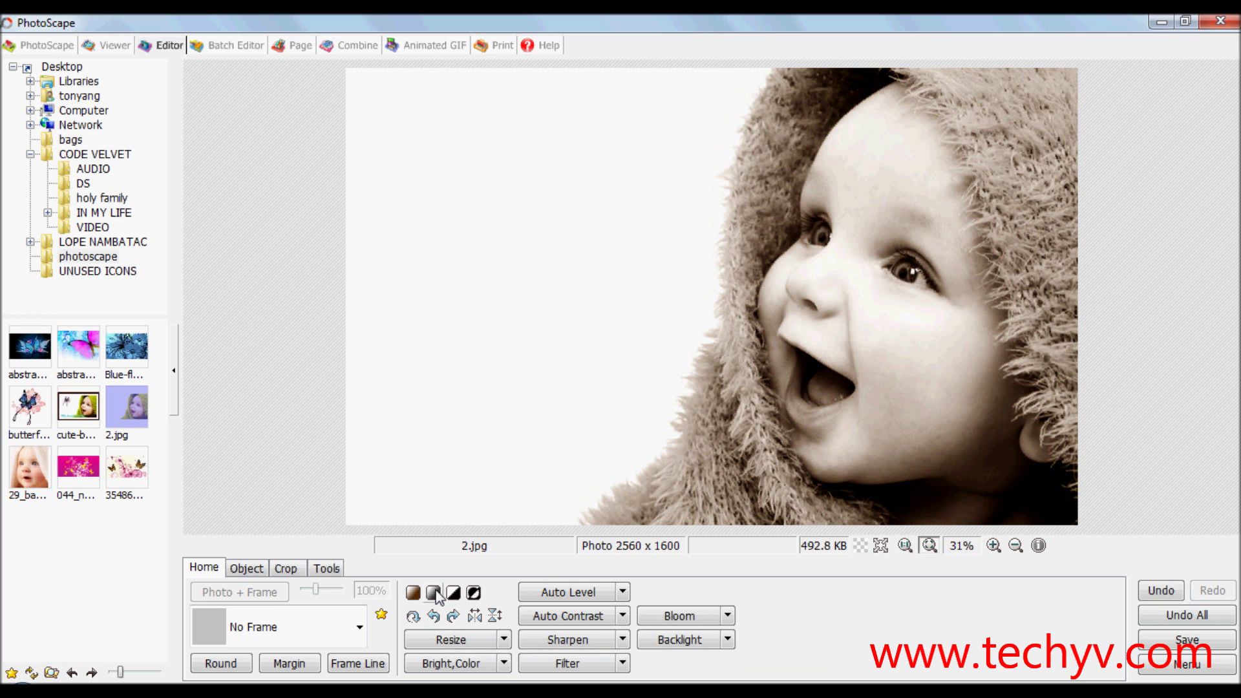
key(ctrl+z)
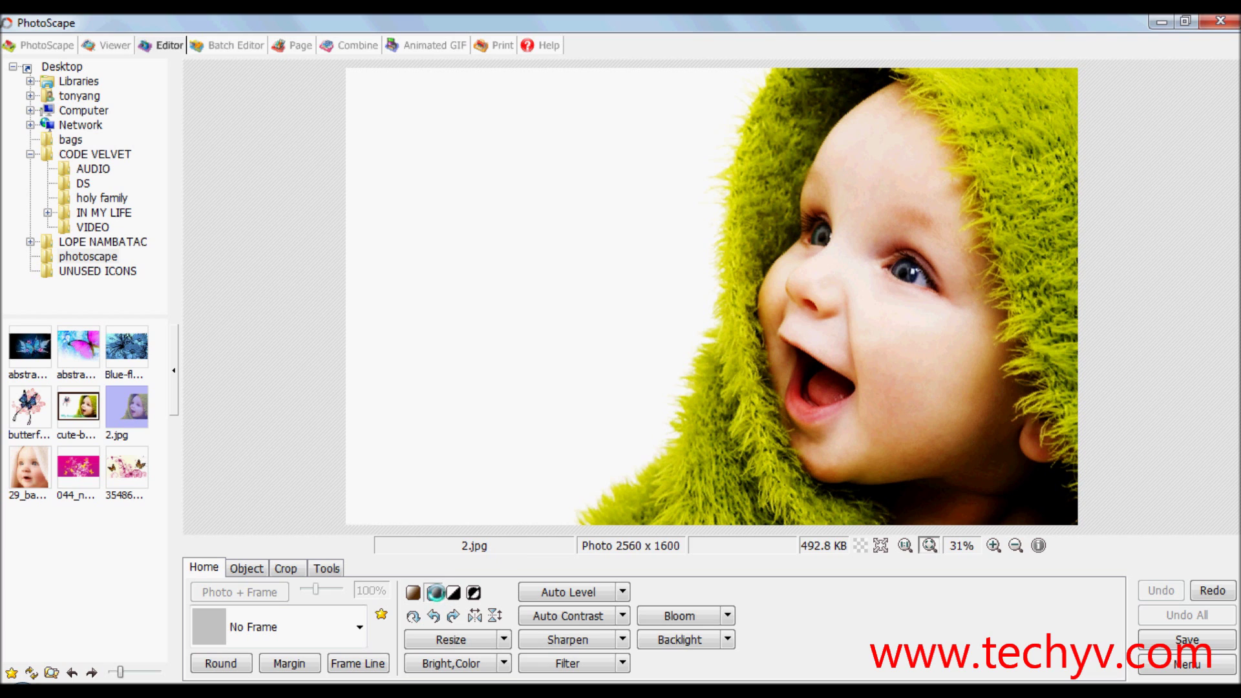
click(433, 592)
key(ctrl+z)
click(453, 592)
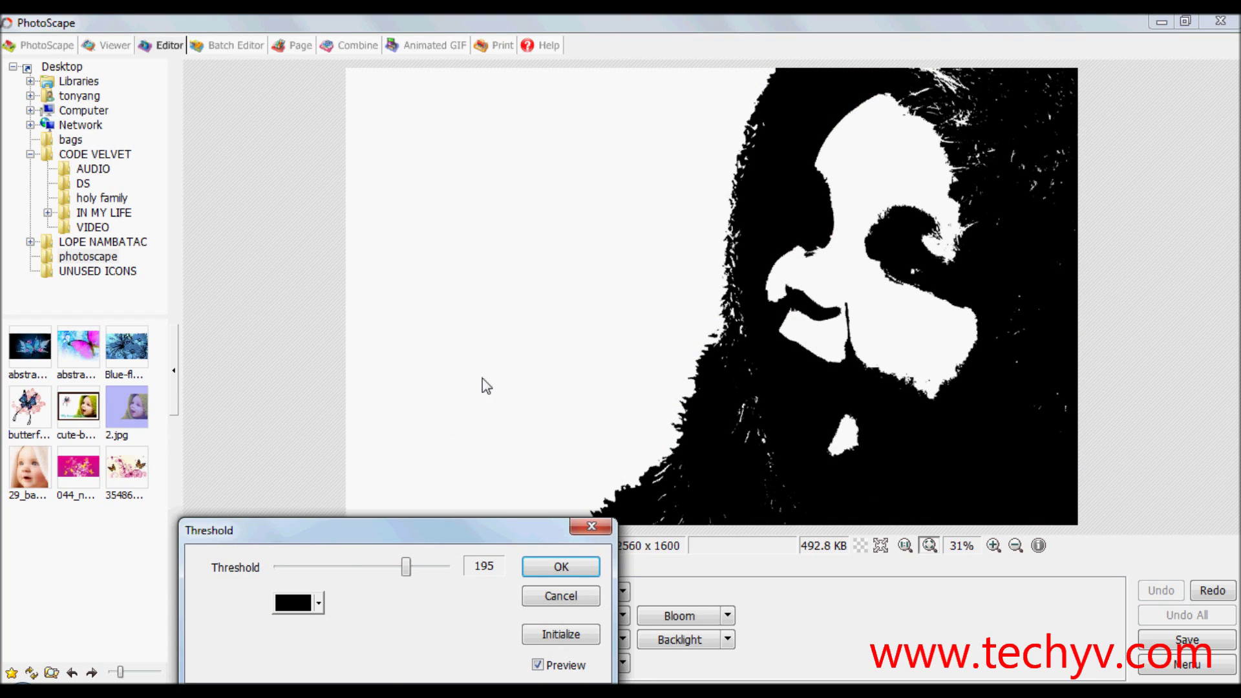
click(560, 596)
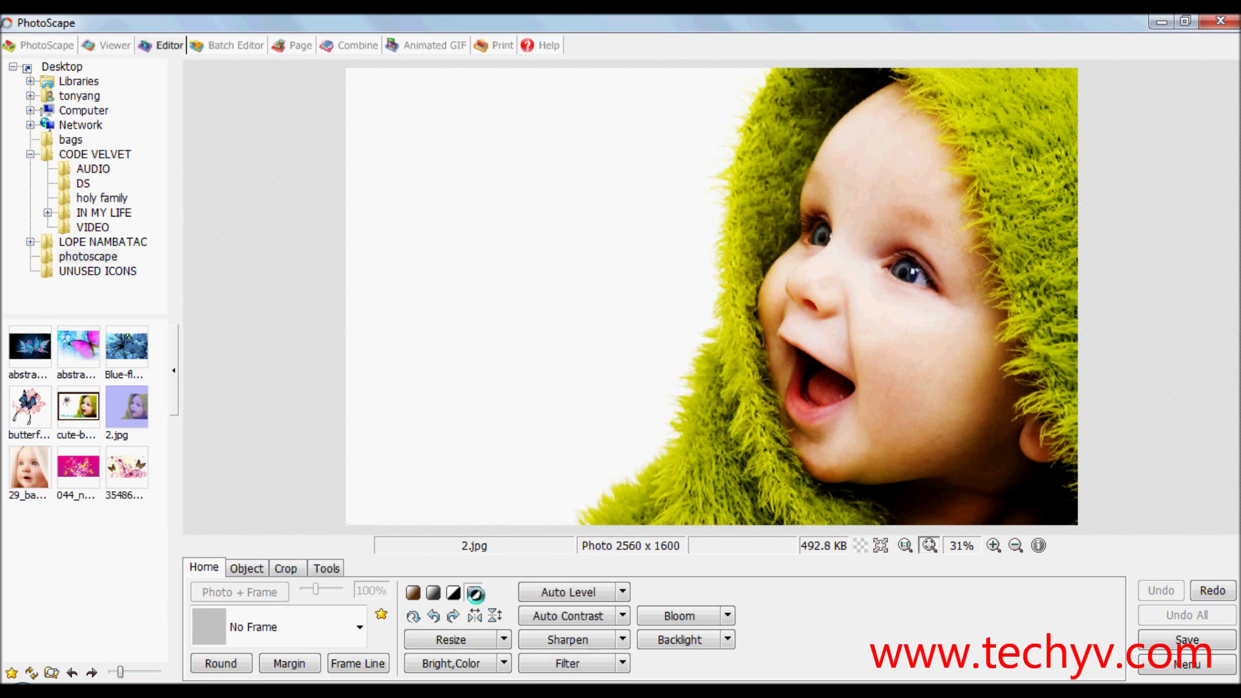
click(475, 592)
key(ctrl+z)
click(299, 629)
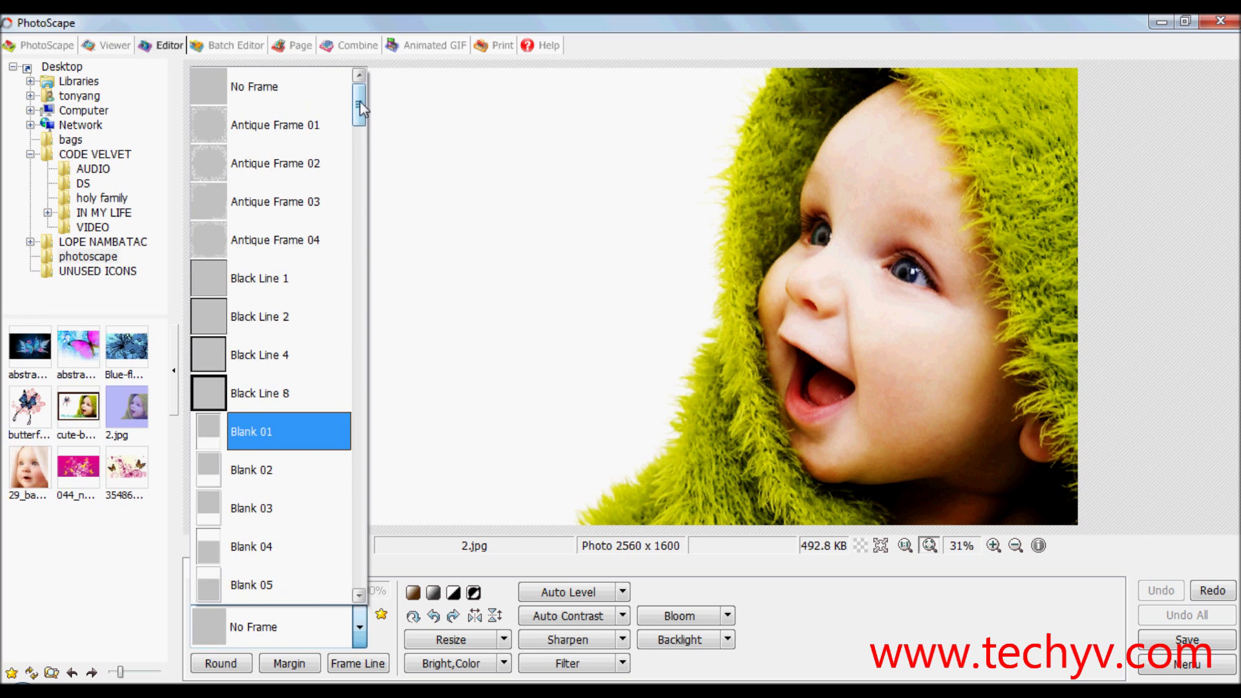
drag(360, 101, 360, 446)
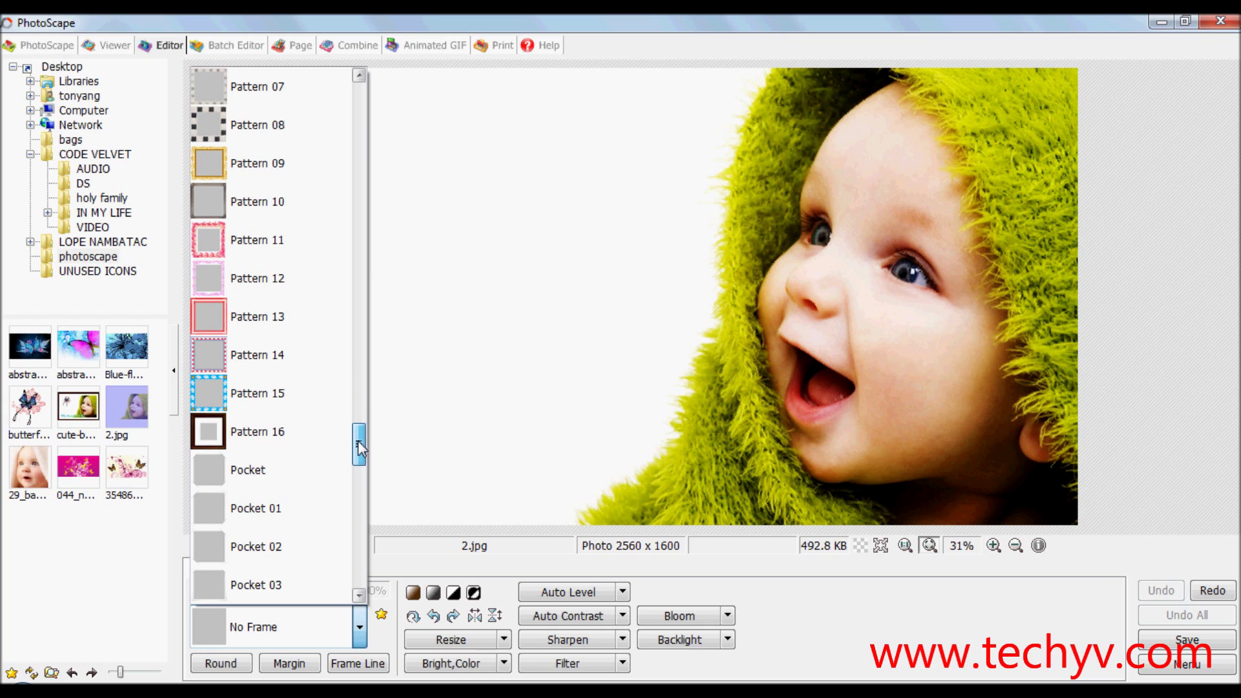
Apply the dark brown Pattern 16 frame around the photo and scale it to 200%
click(299, 443)
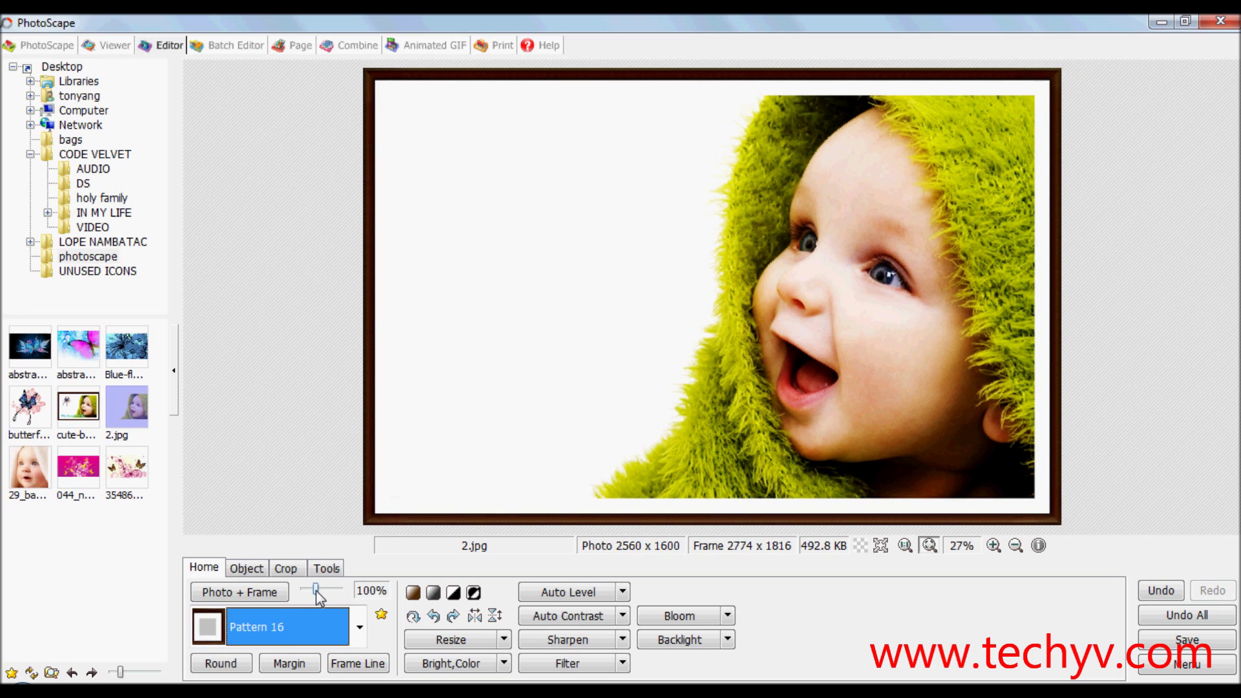
drag(317, 591, 329, 591)
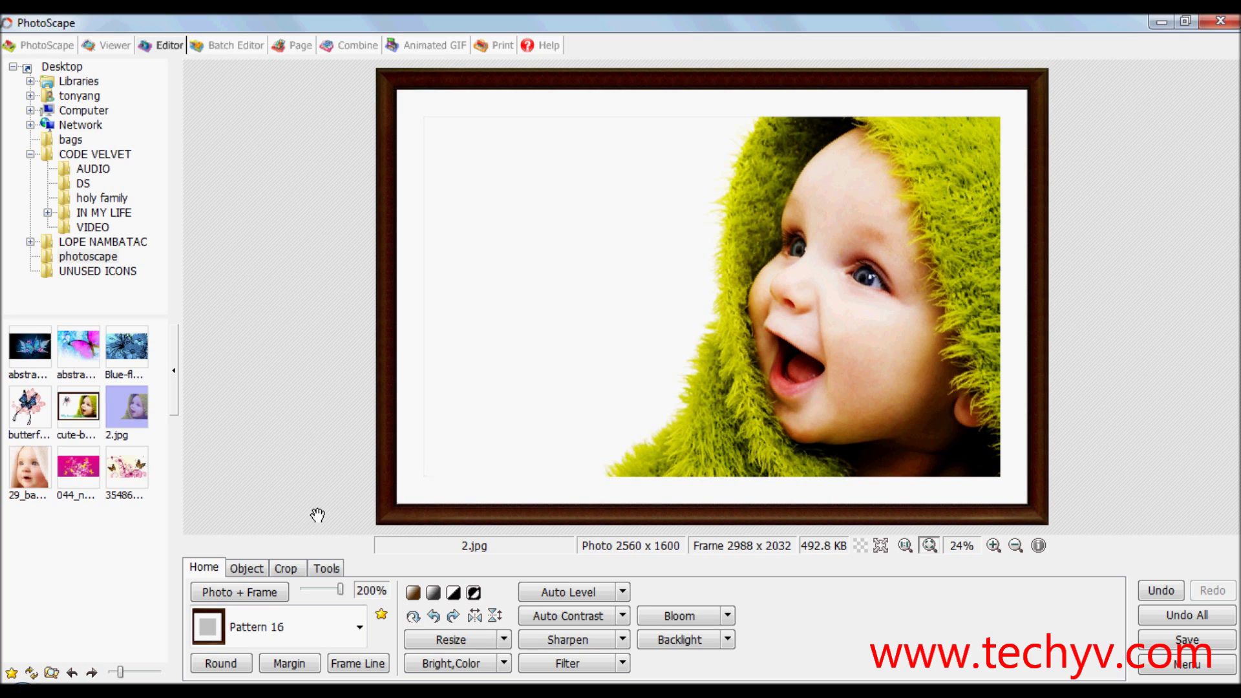
click(247, 568)
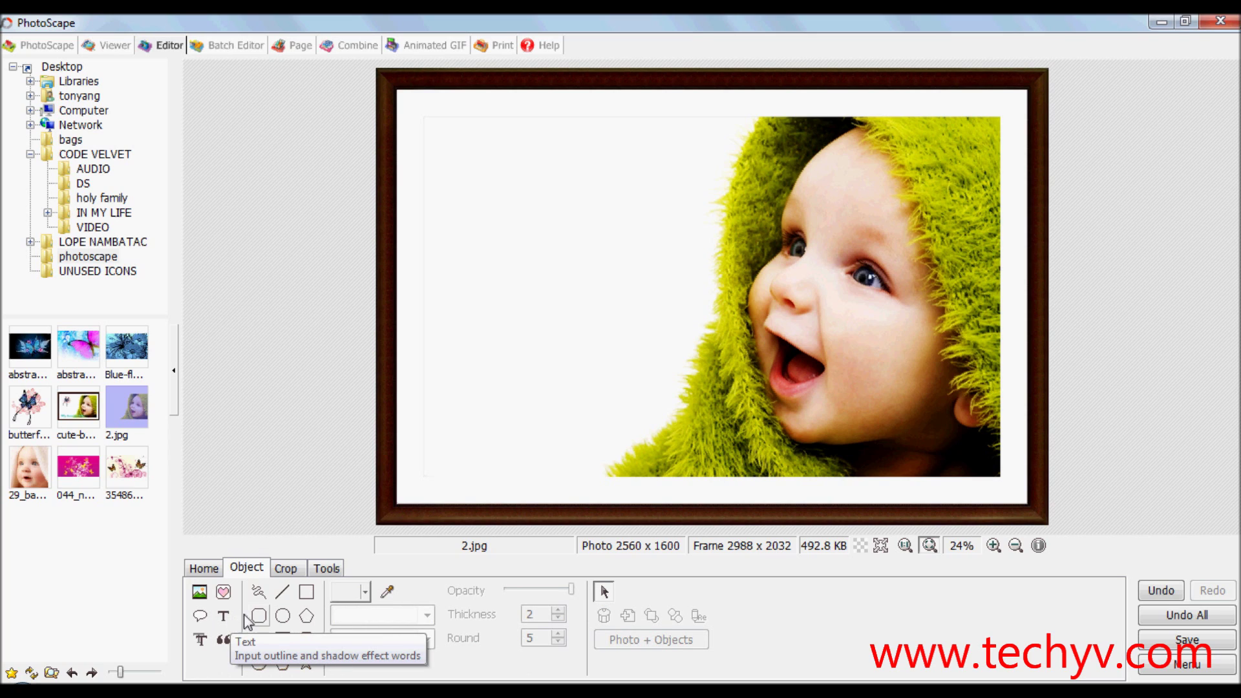
Start a text object and enter the caption 'My beautiful baby...'
click(225, 621)
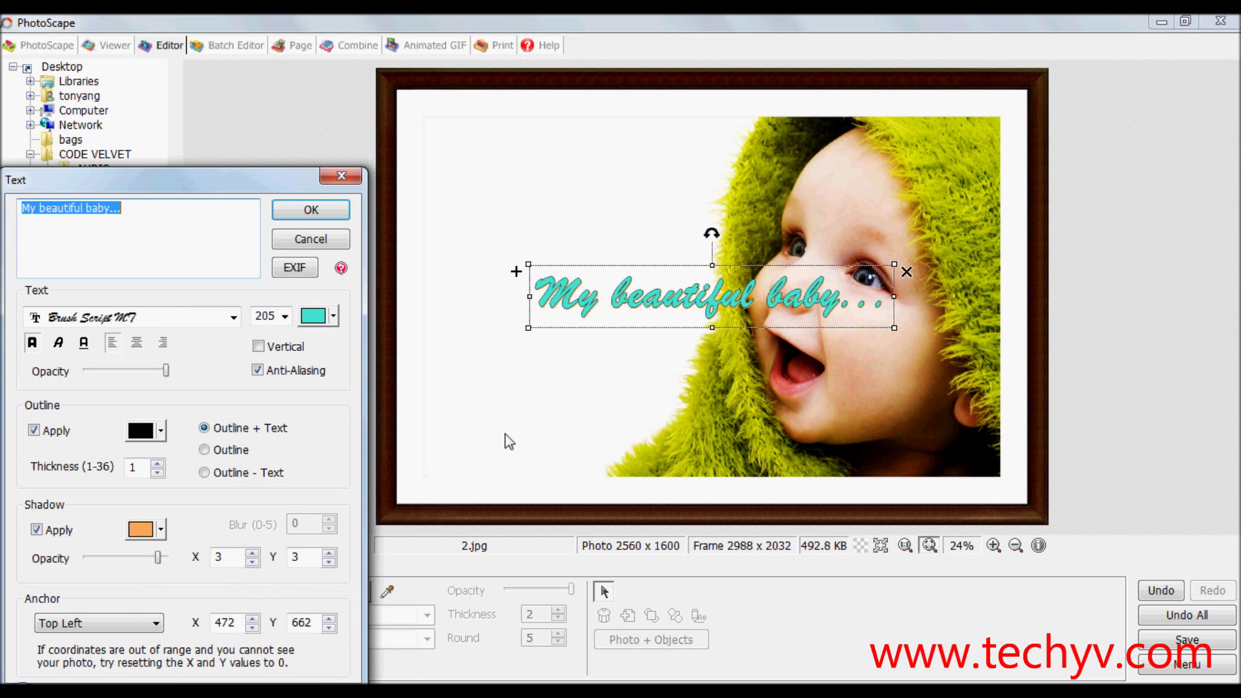
drag(215, 181, 289, 94)
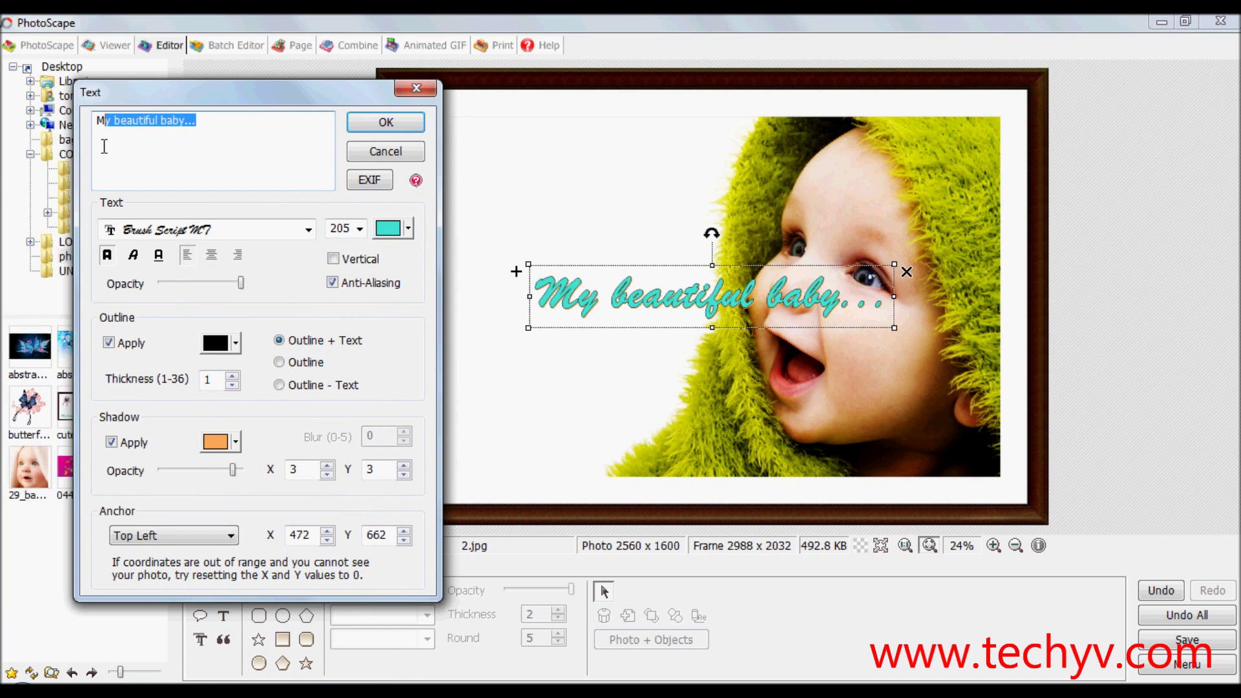
text(My )
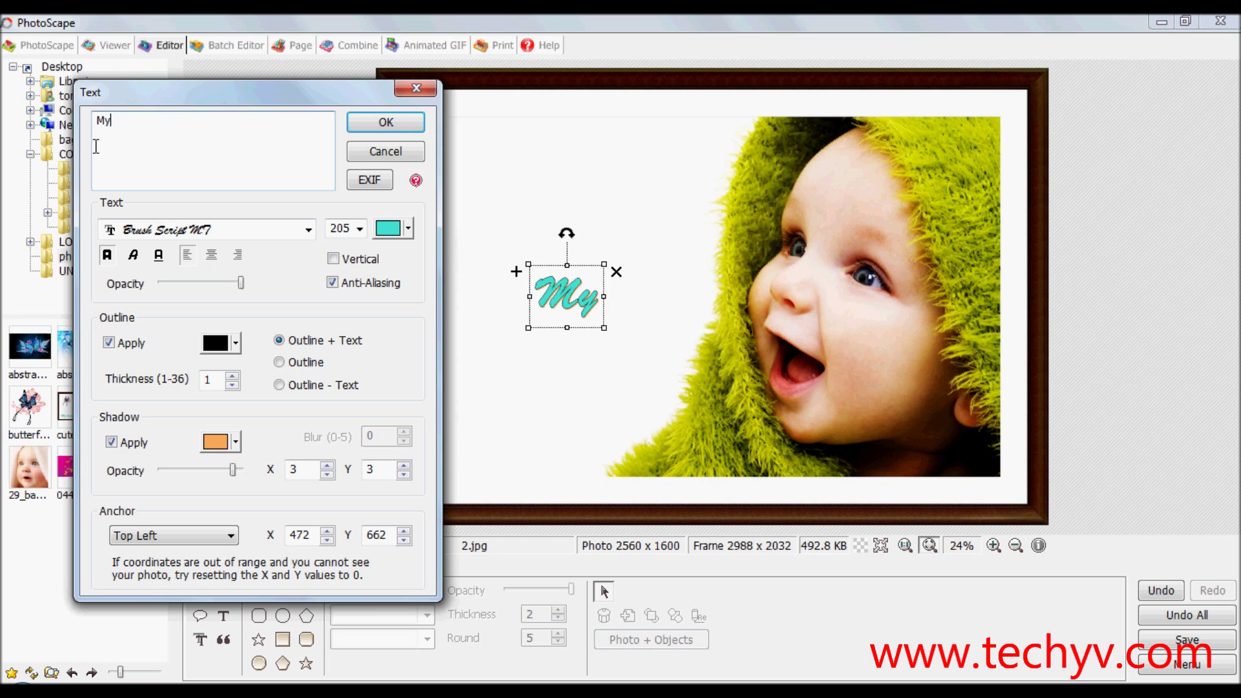
text(beauti)
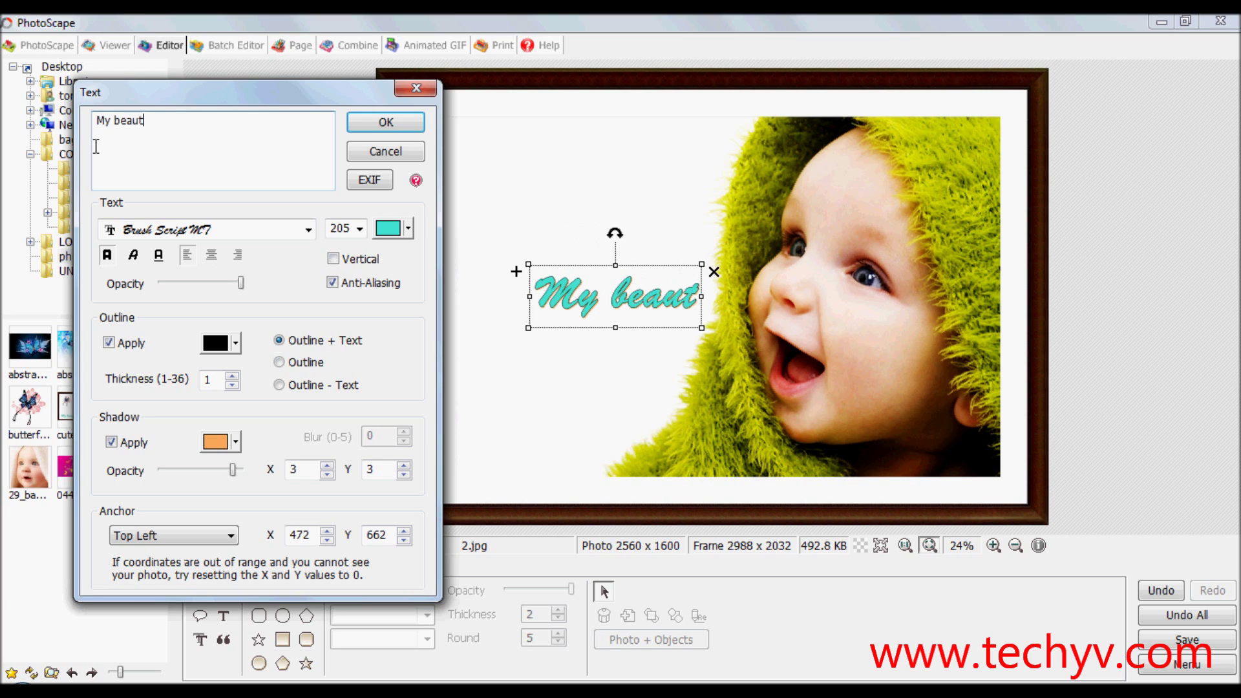
text(ful bab)
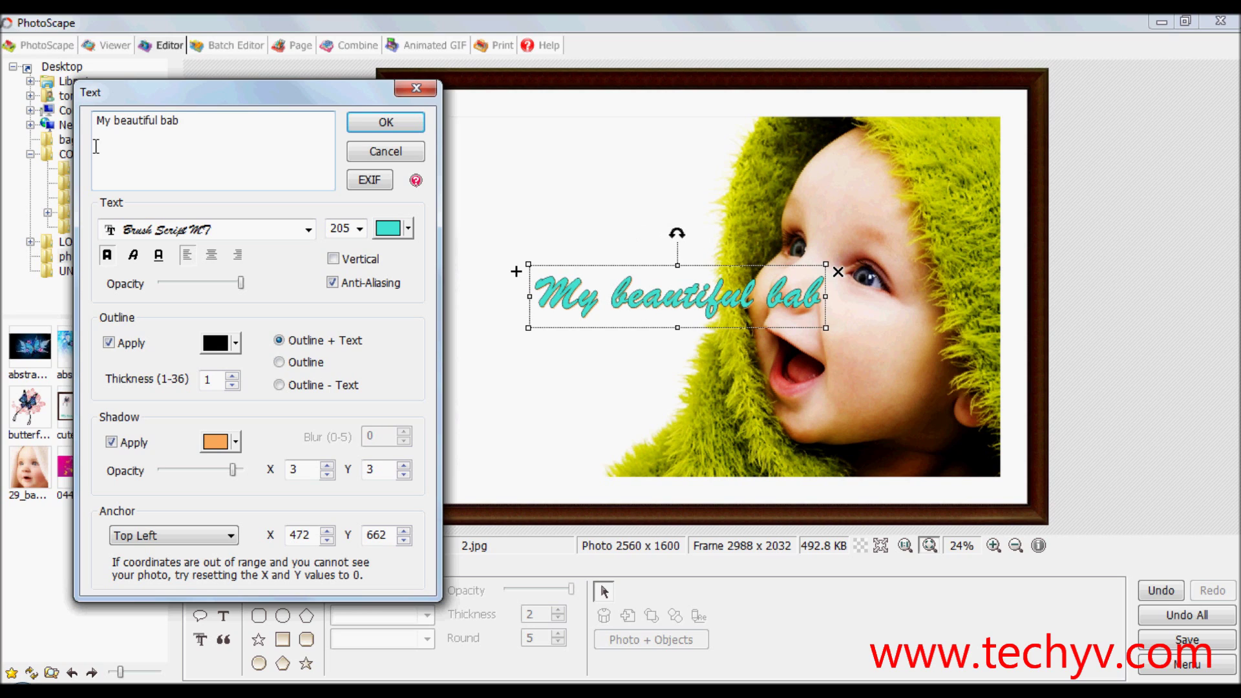
text(y...)
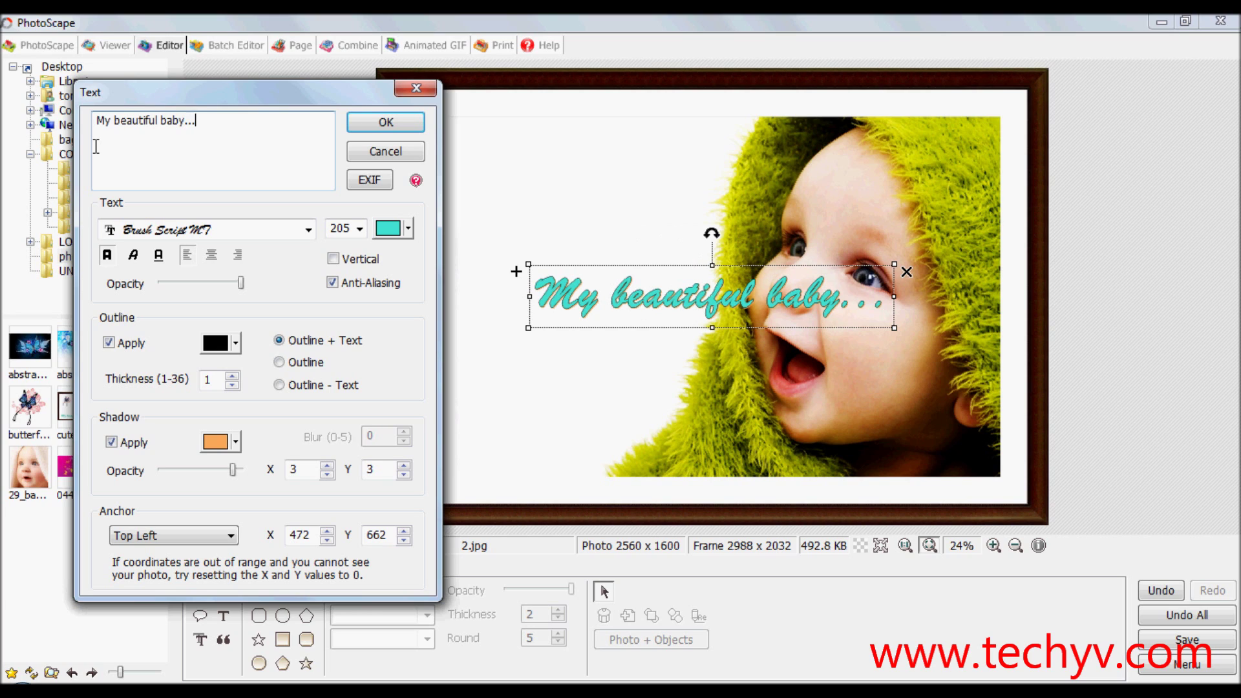
click(309, 229)
drag(312, 296, 310, 346)
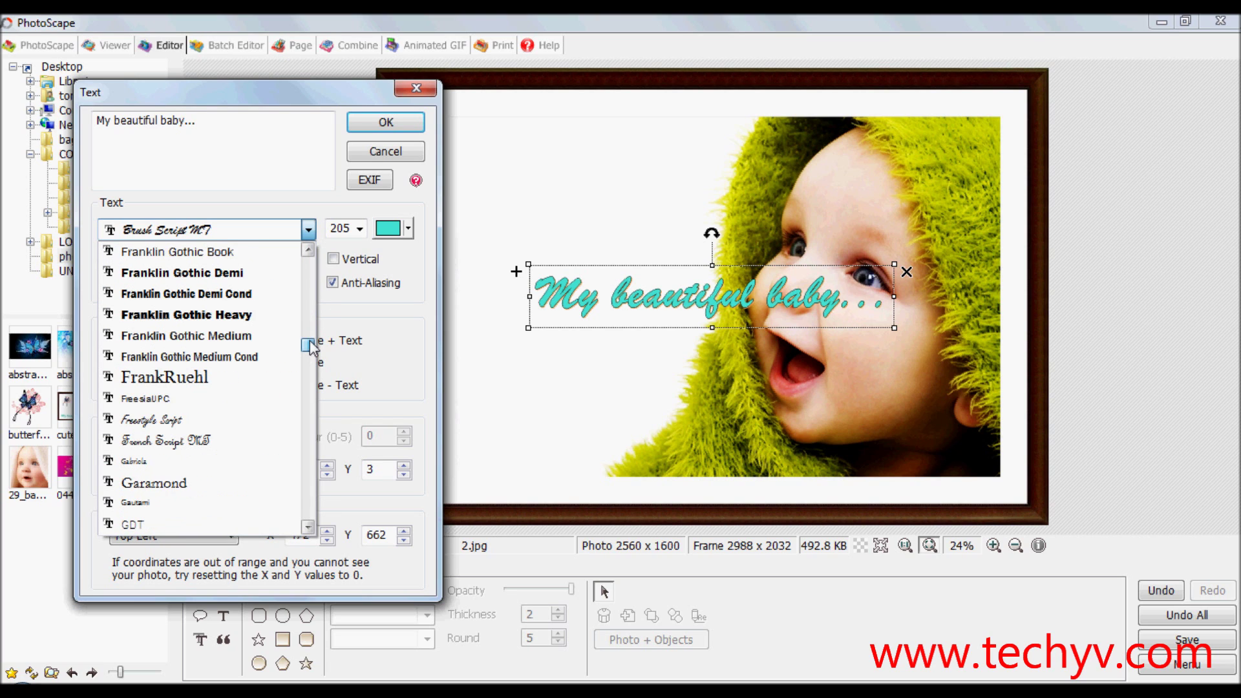
Change the caption font to French Script MT, then Freestyle Script, and turn off its outline
click(159, 443)
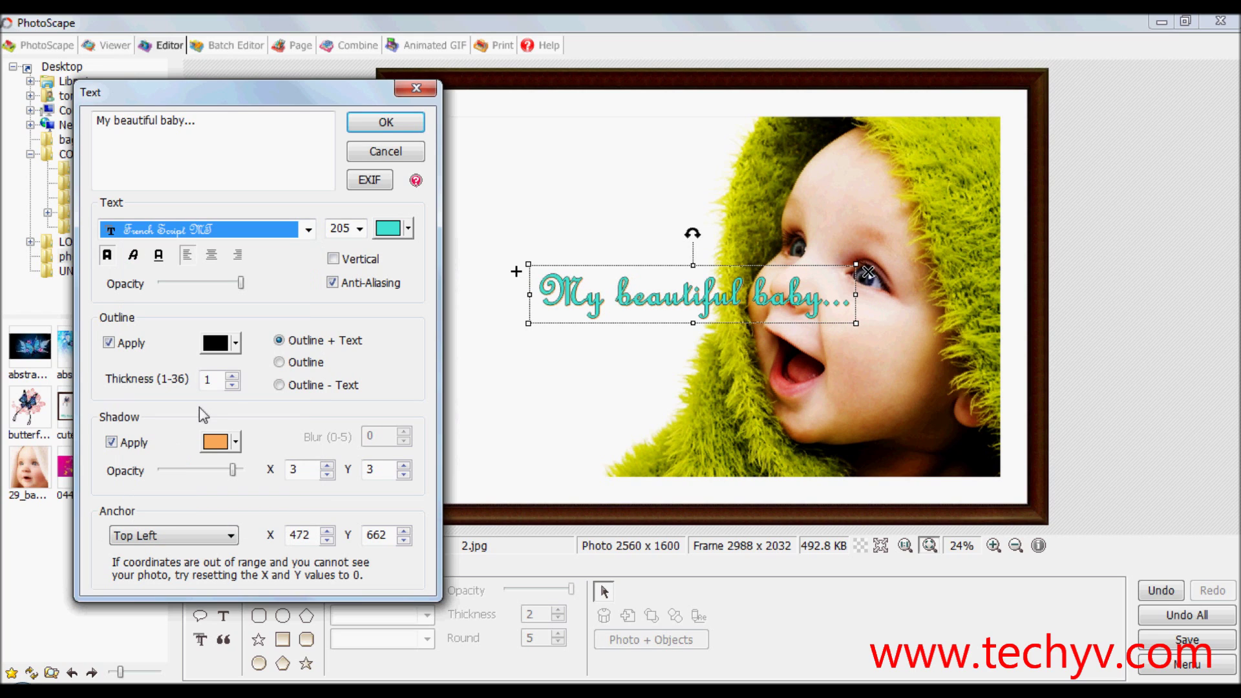
click(307, 230)
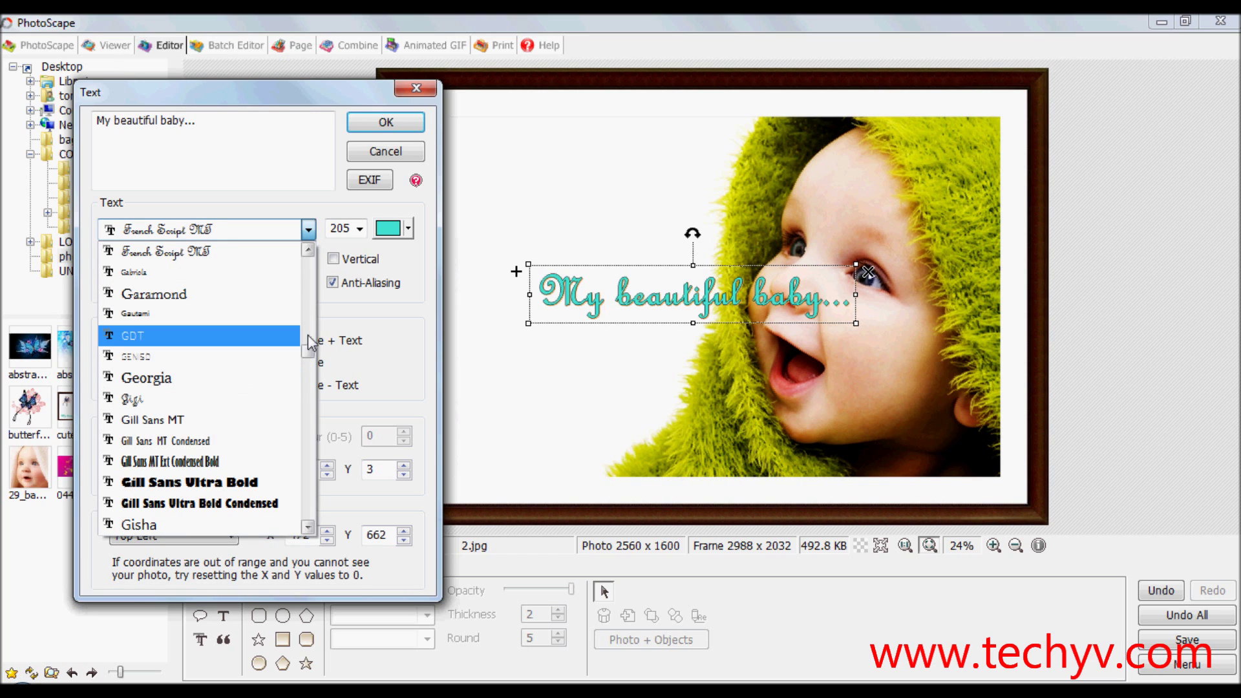
drag(307, 351, 309, 348)
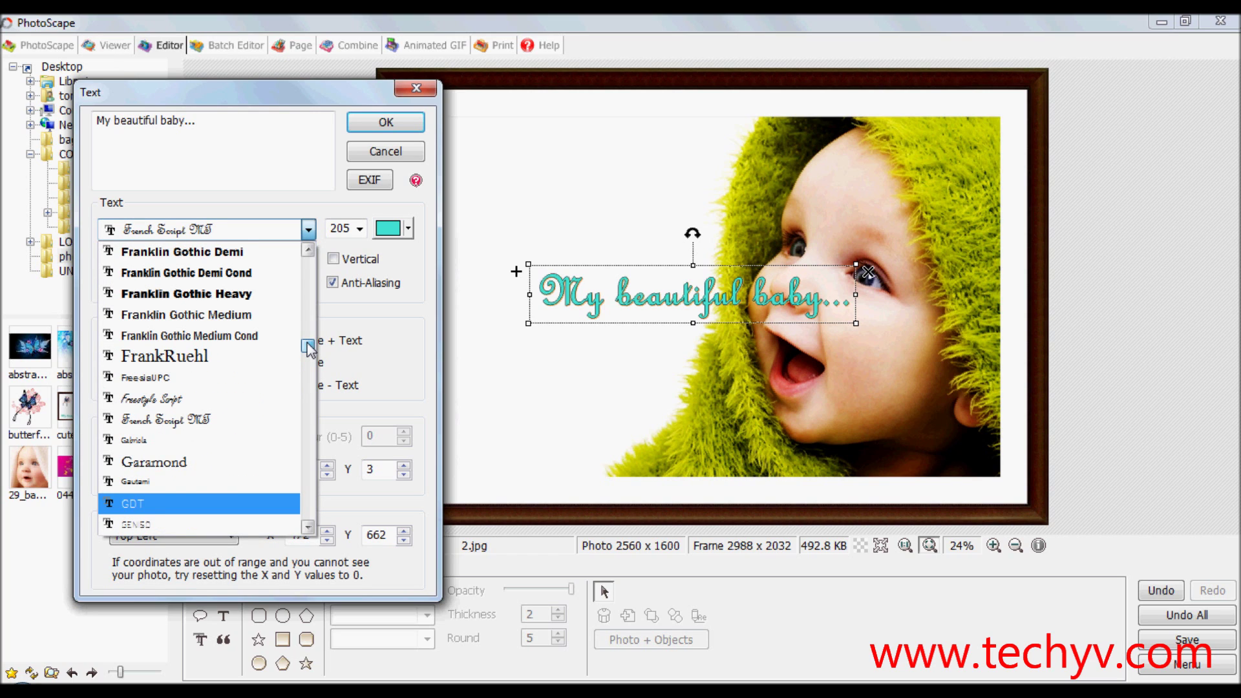
click(151, 399)
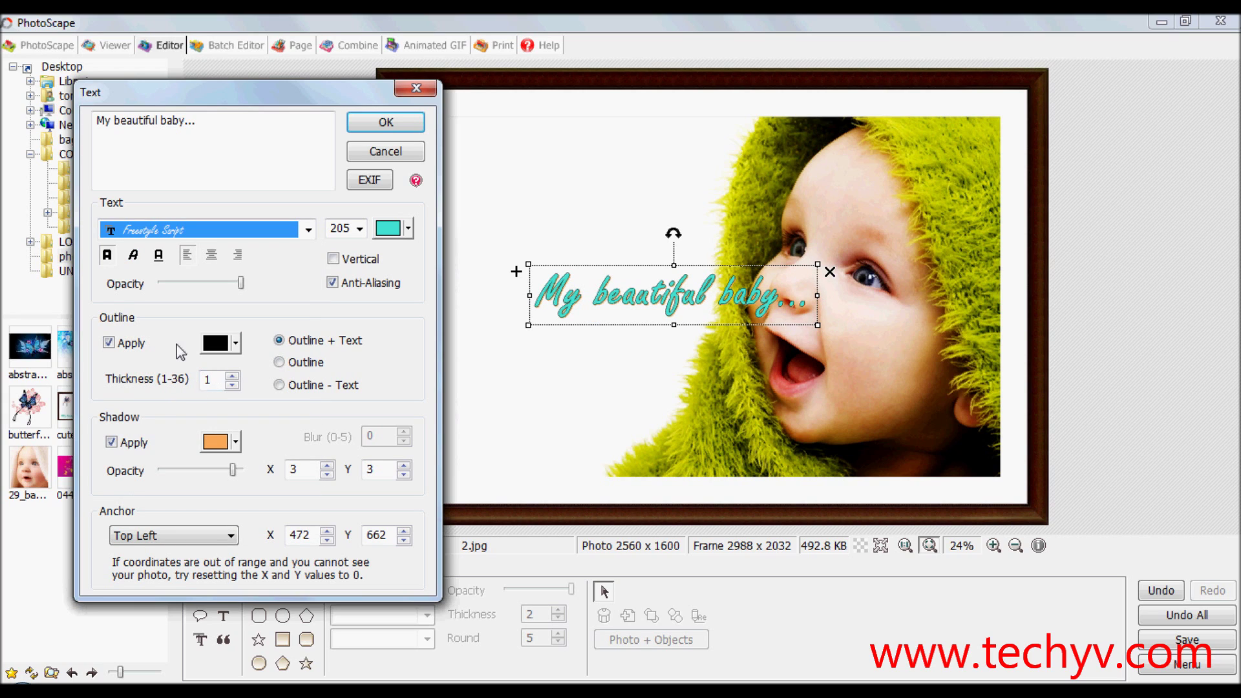
click(110, 343)
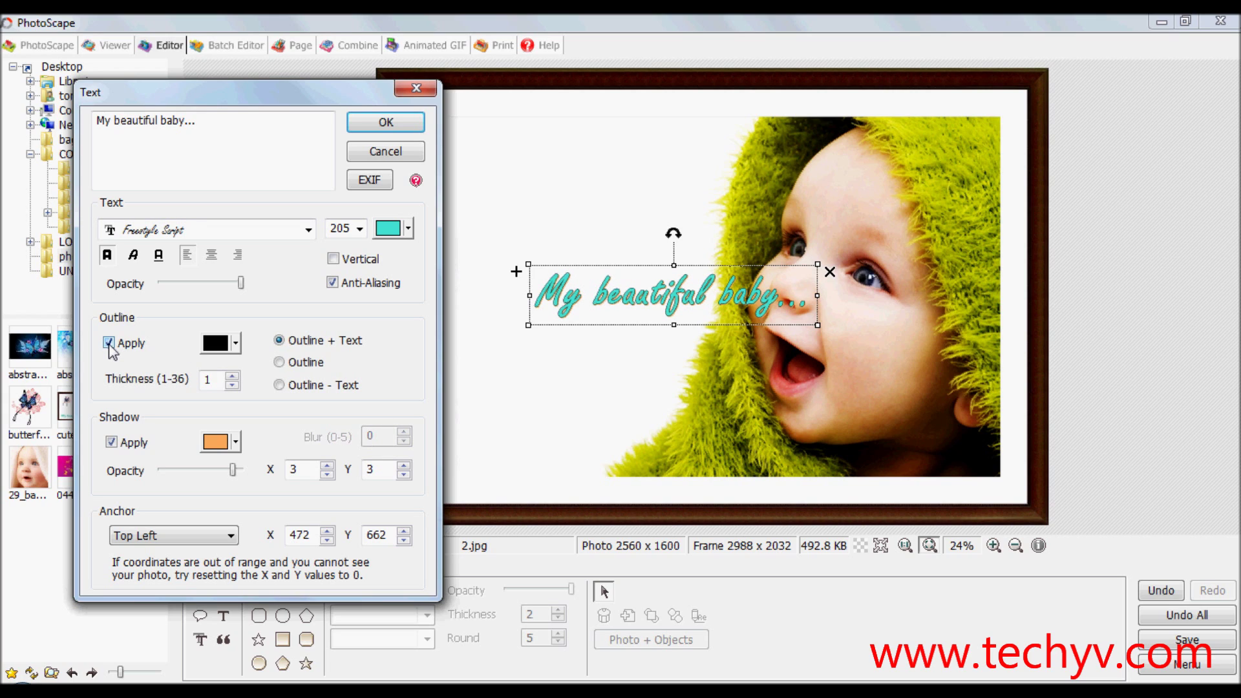
Colour the caption outline dark navy and give it a fully opaque blue shadow
click(234, 346)
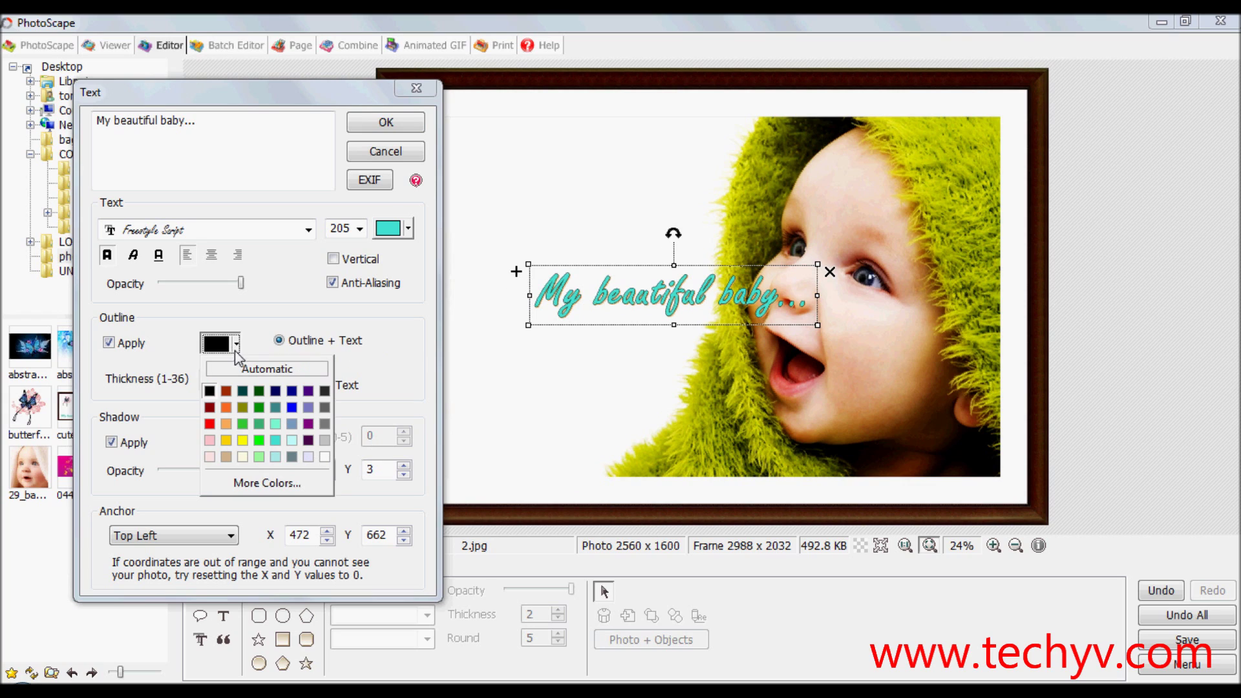
click(291, 392)
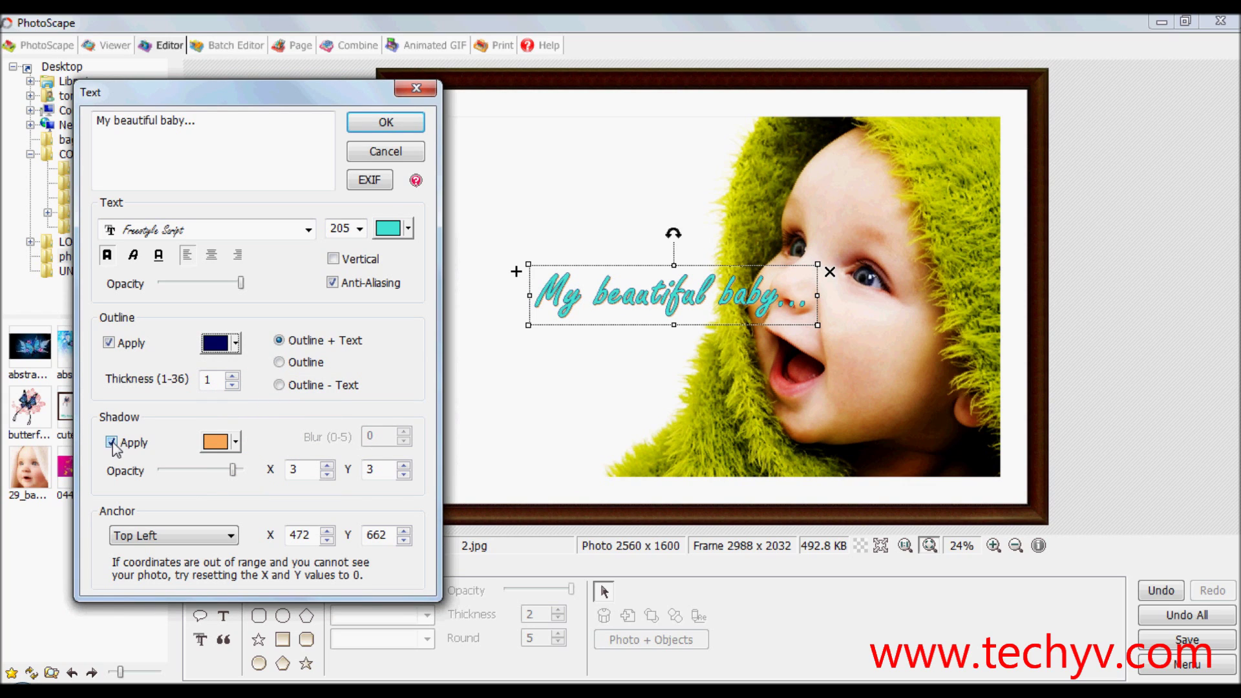
drag(233, 470, 243, 471)
click(236, 444)
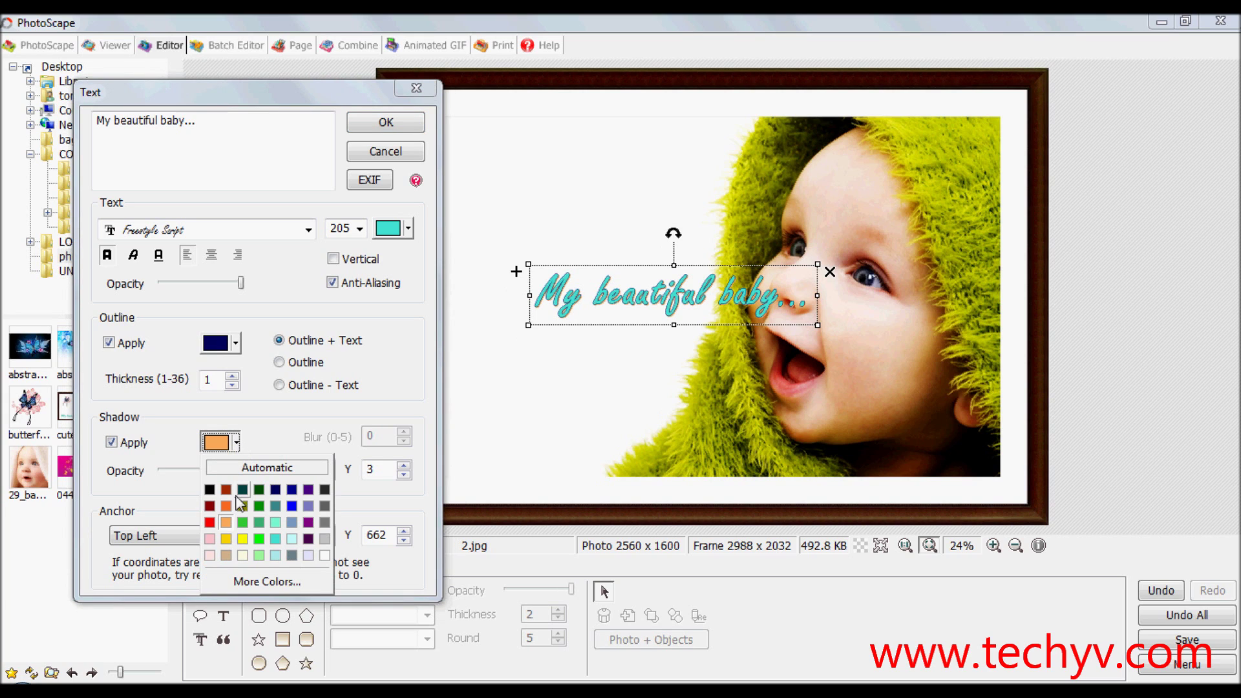
click(276, 517)
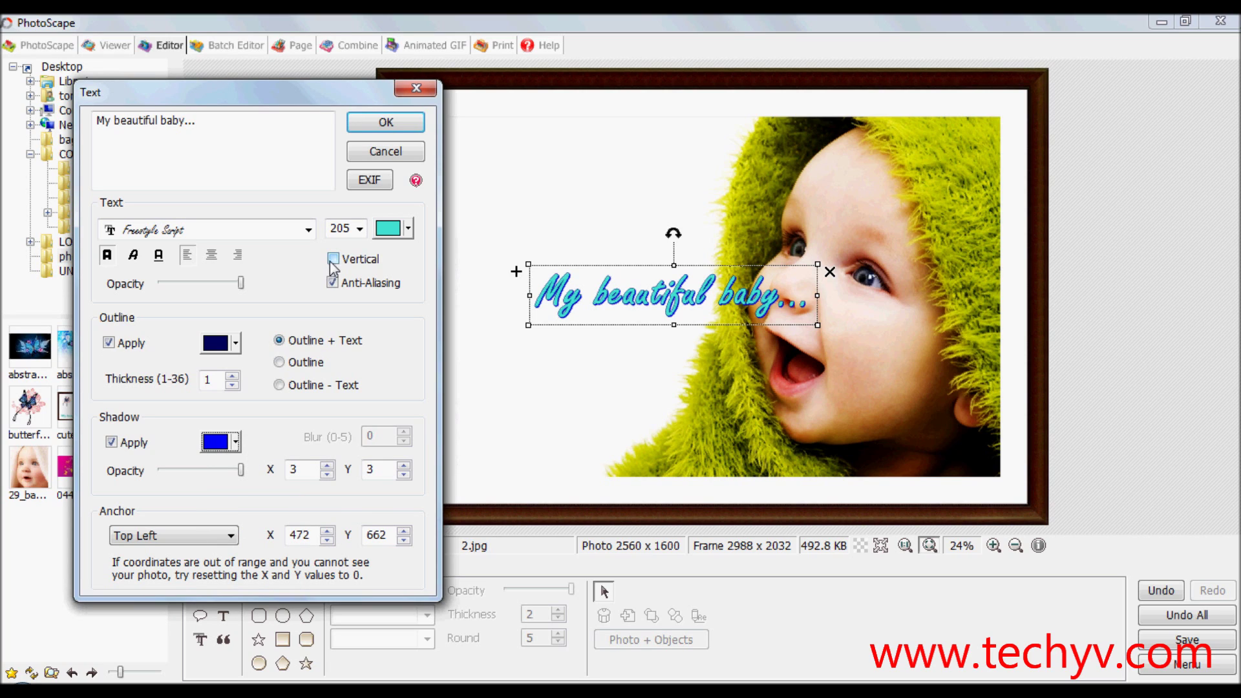
Confirm the text settings, then move the caption to the photo's lower left and enlarge it
click(386, 122)
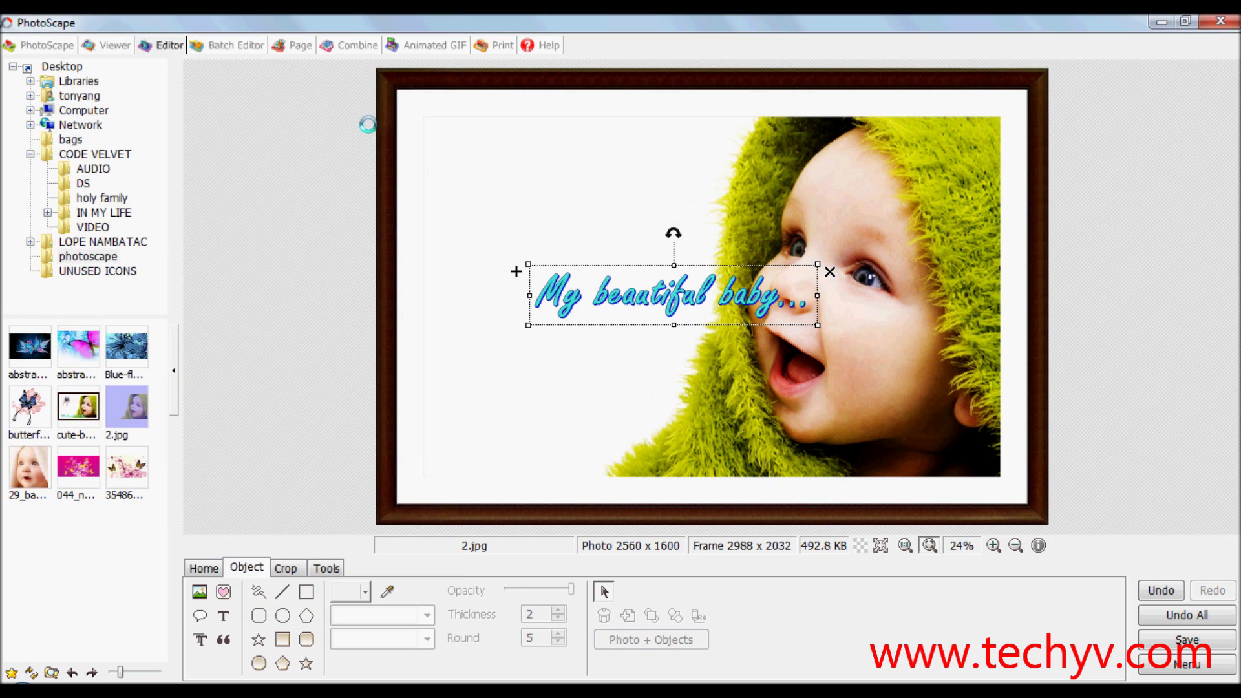
drag(590, 298, 482, 463)
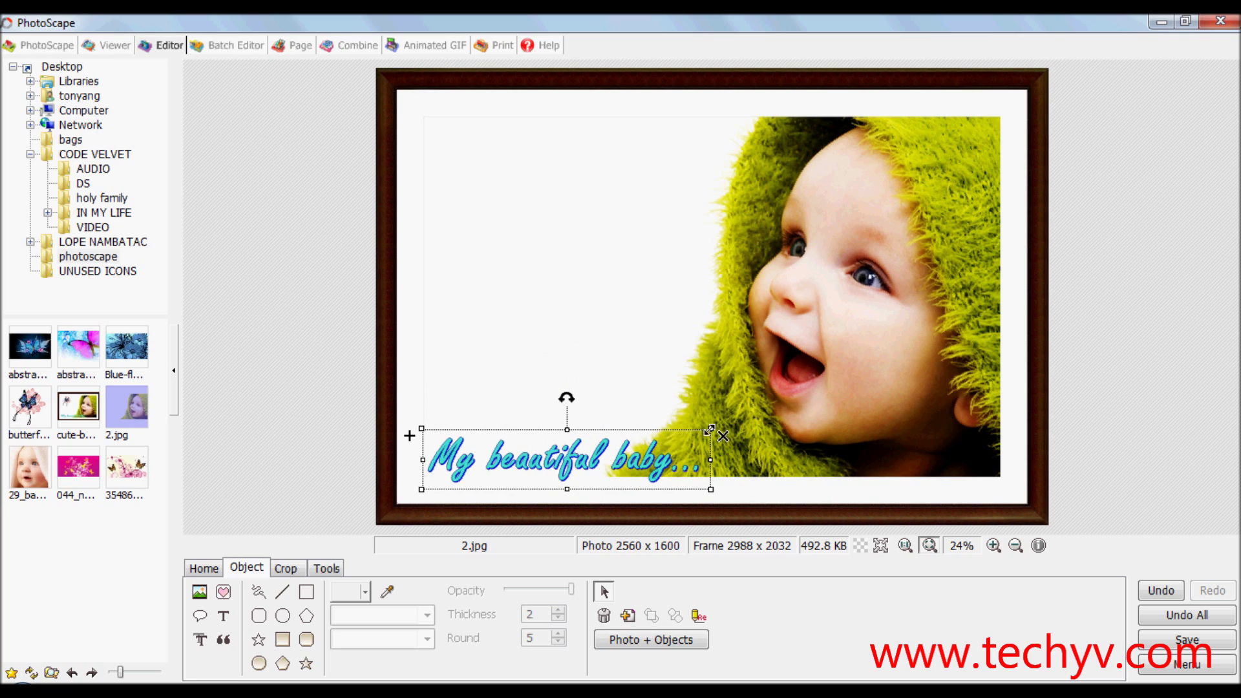
drag(731, 422, 746, 414)
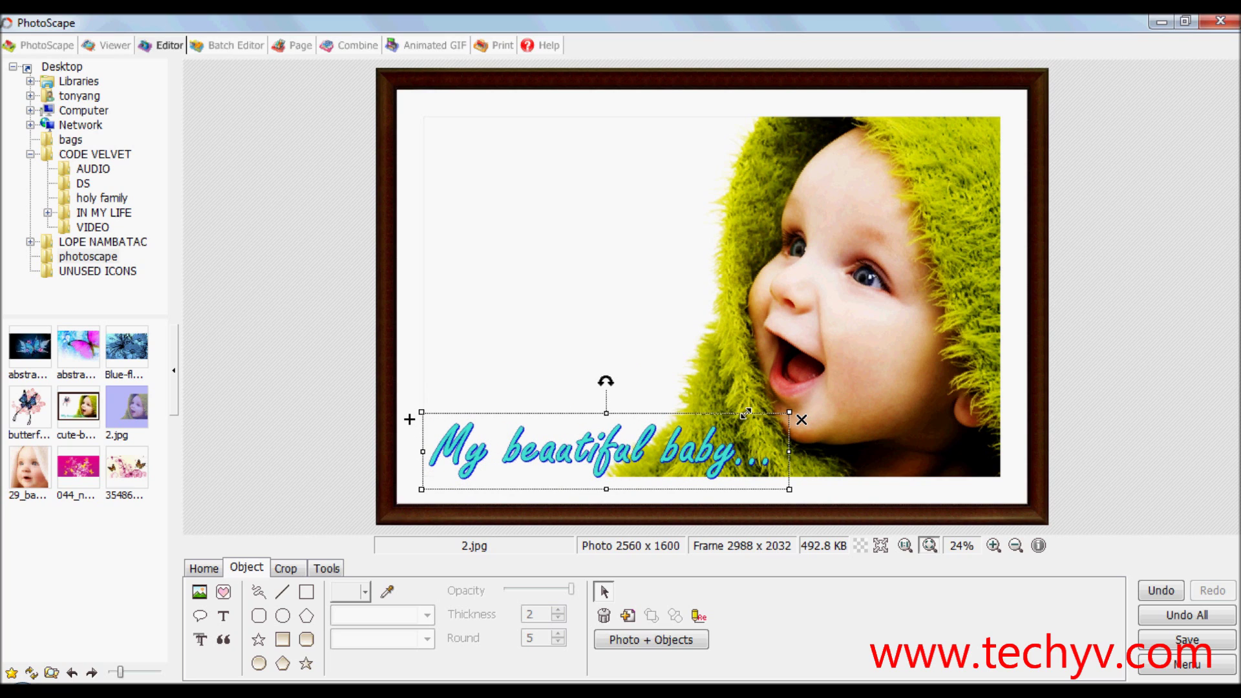
drag(746, 414, 752, 410)
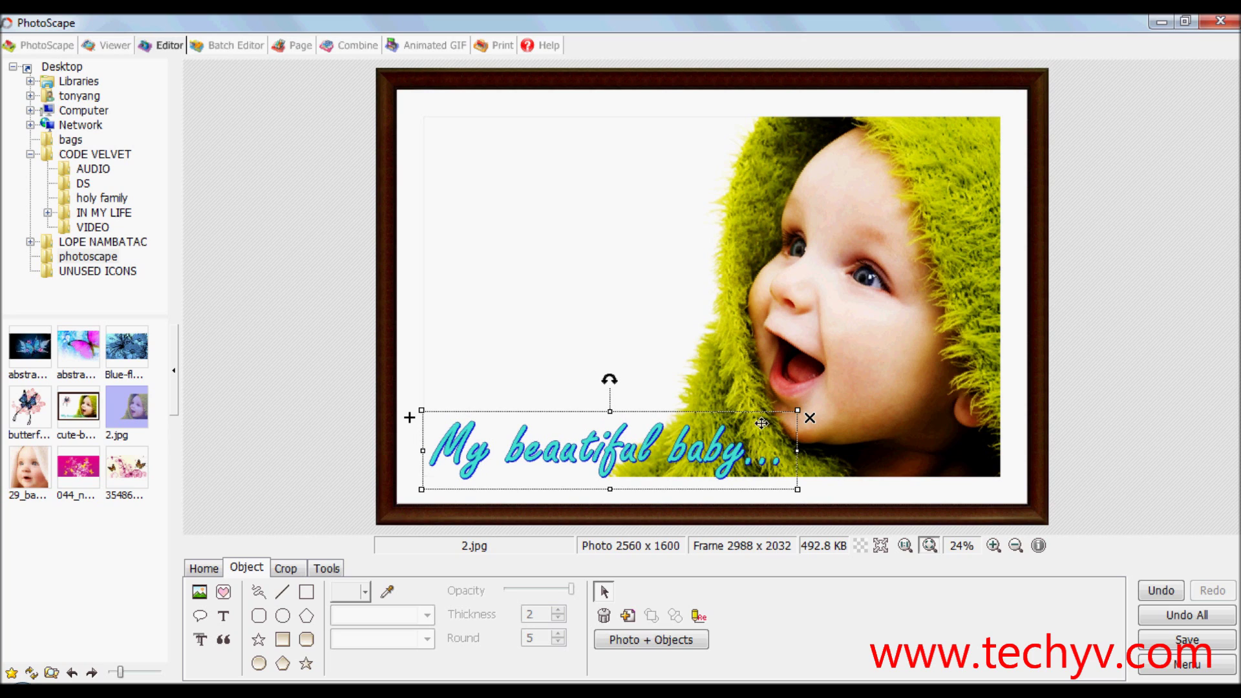
drag(721, 429, 691, 414)
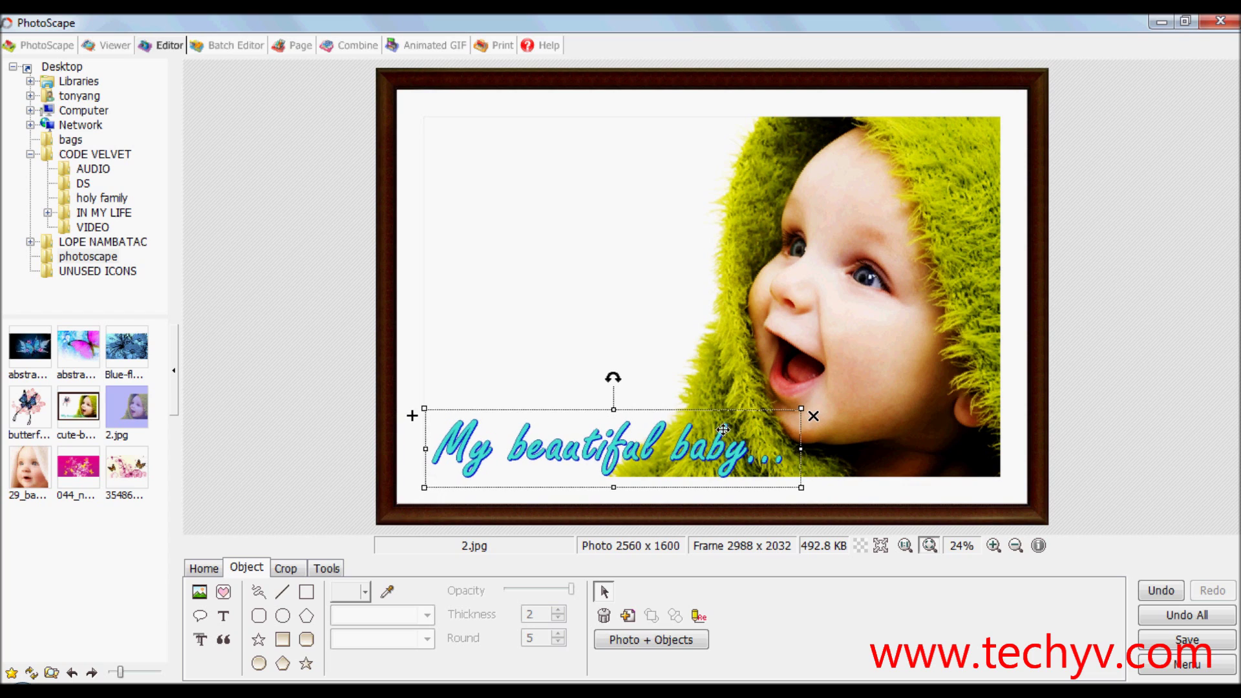
click(581, 377)
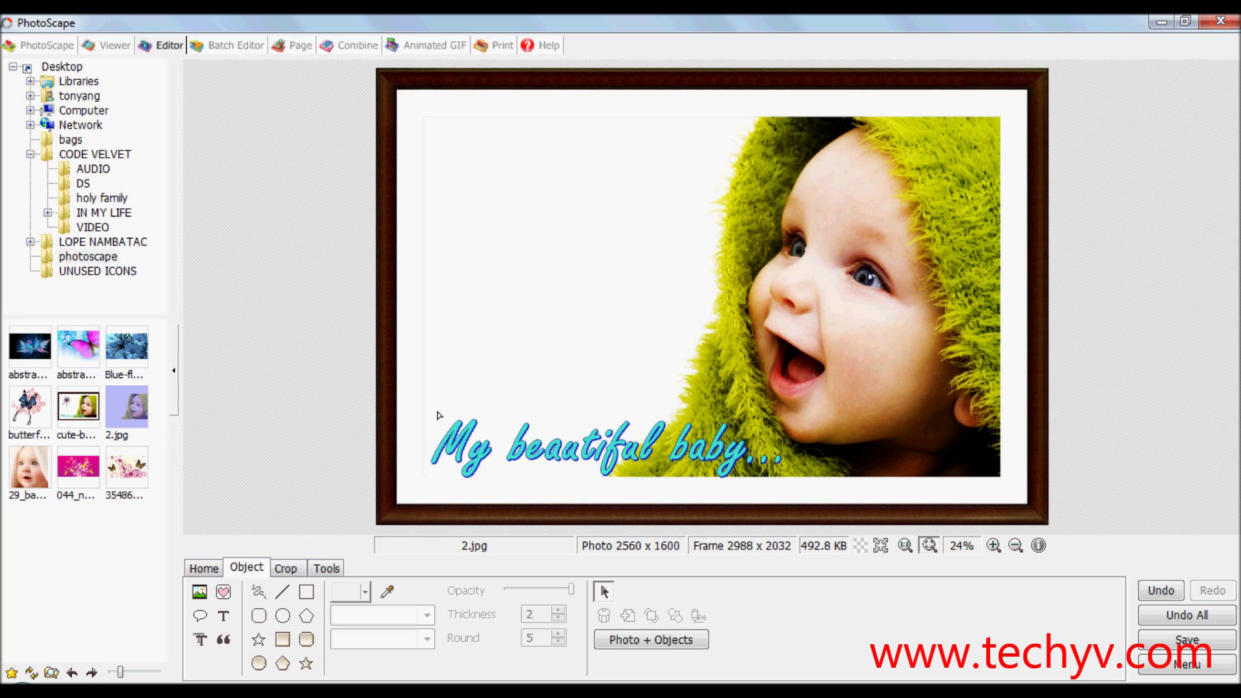
Insert the butterfly-and-flower-tattoos-1 image from file as a photo object
click(197, 594)
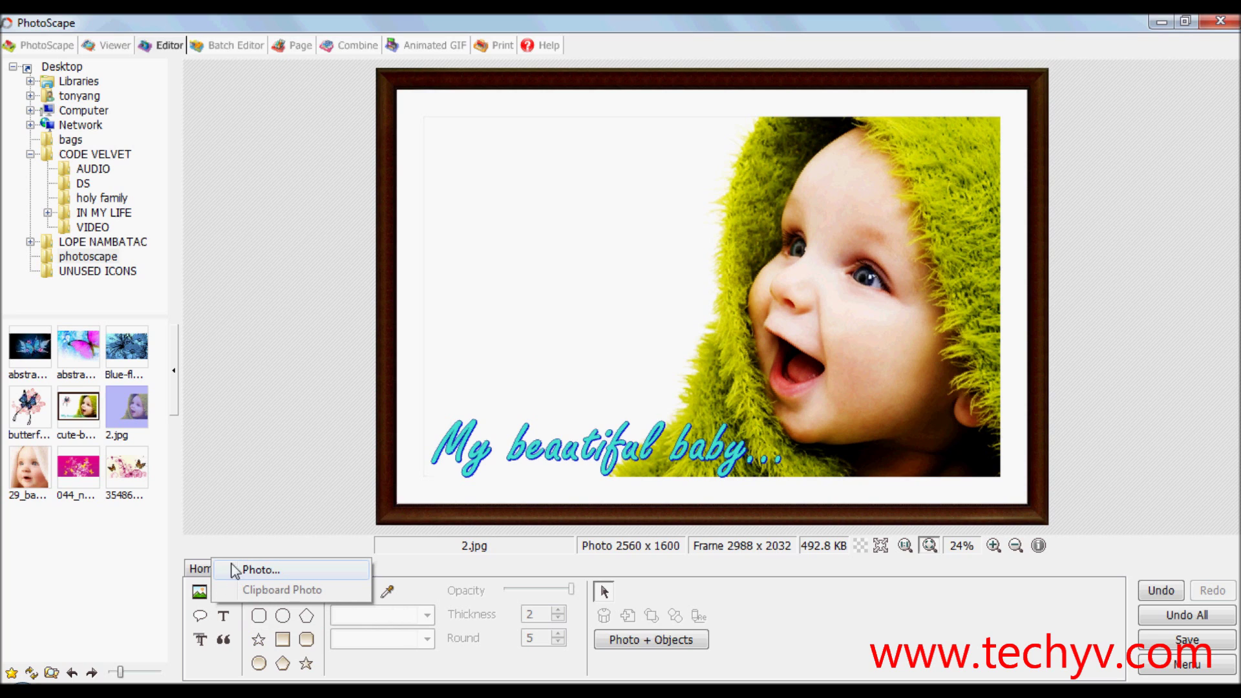
click(258, 570)
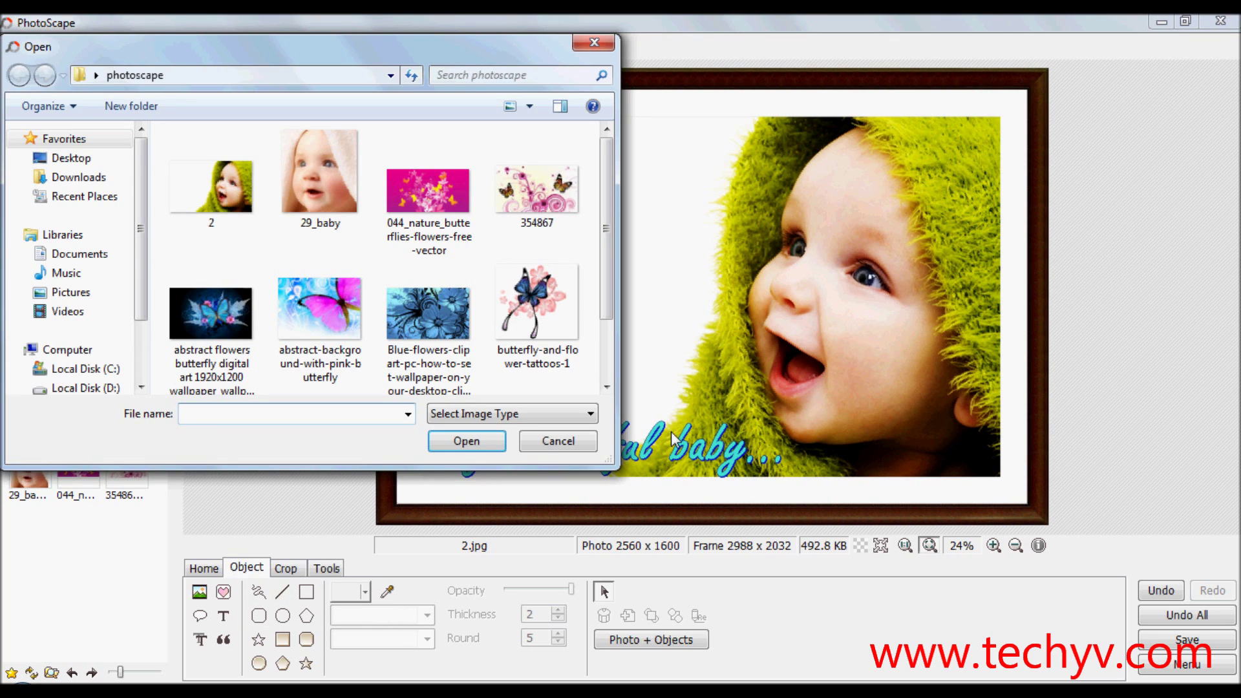
mouse_move(537, 303)
click(558, 310)
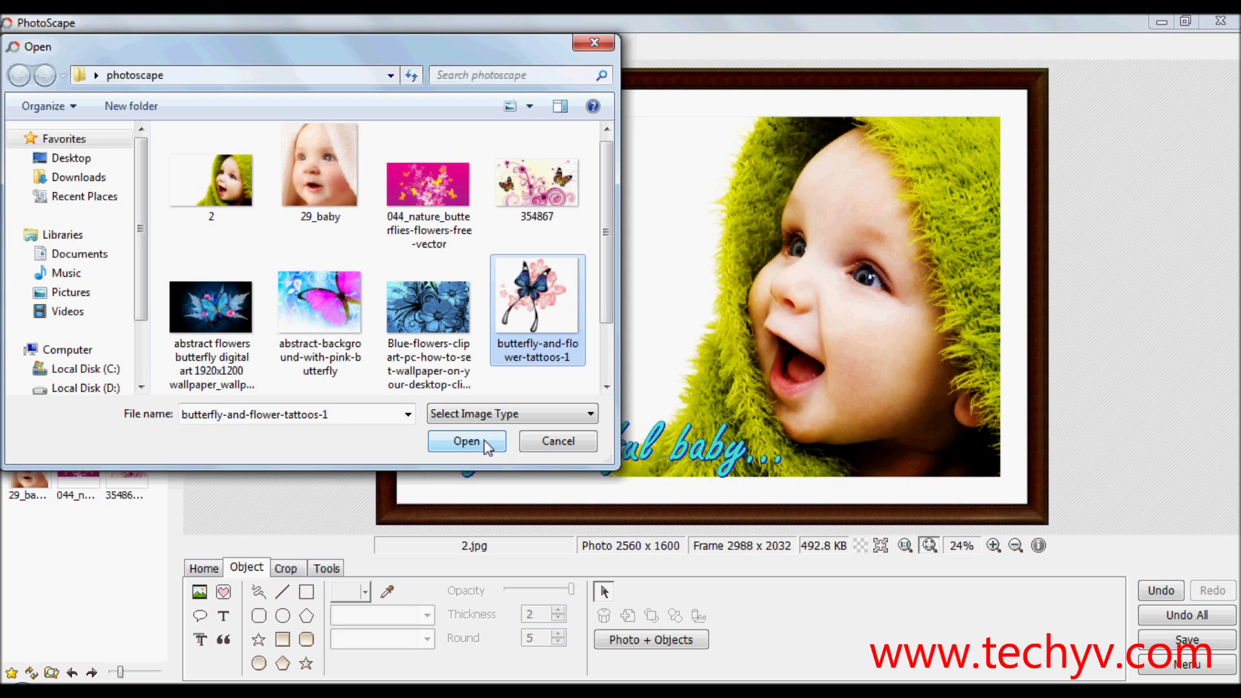
click(465, 441)
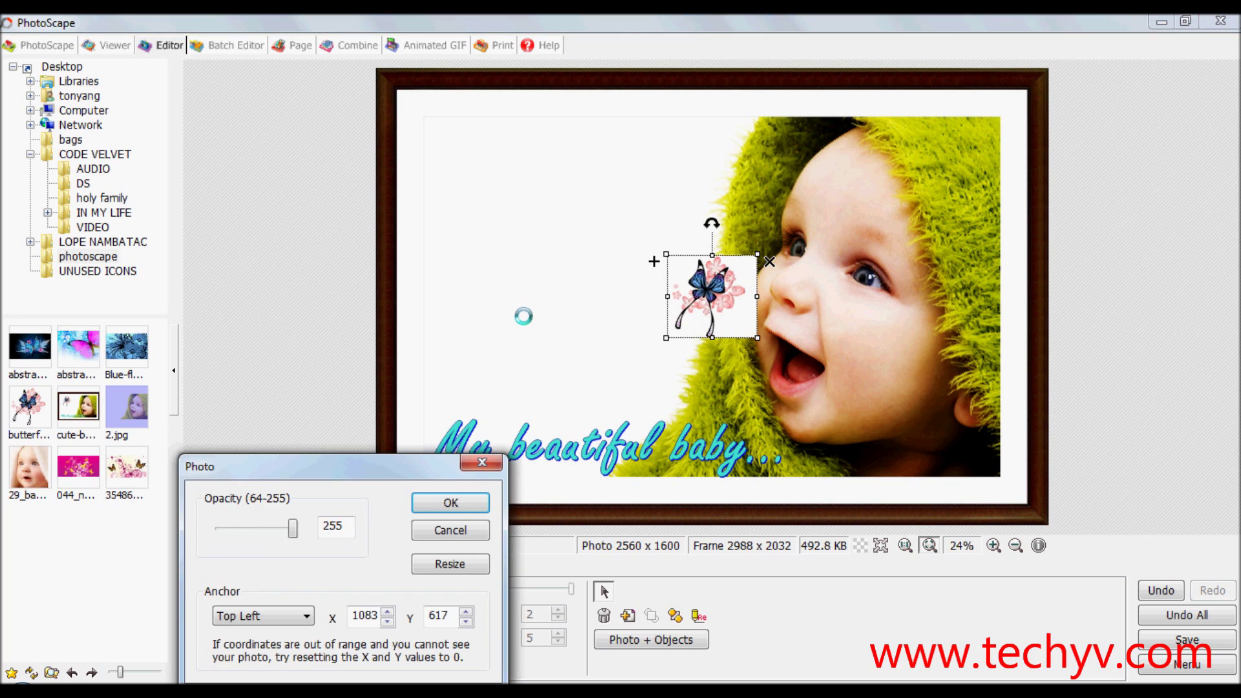
Accept the image properties, enlarge the butterfly and place it in the upper-left white area
click(451, 503)
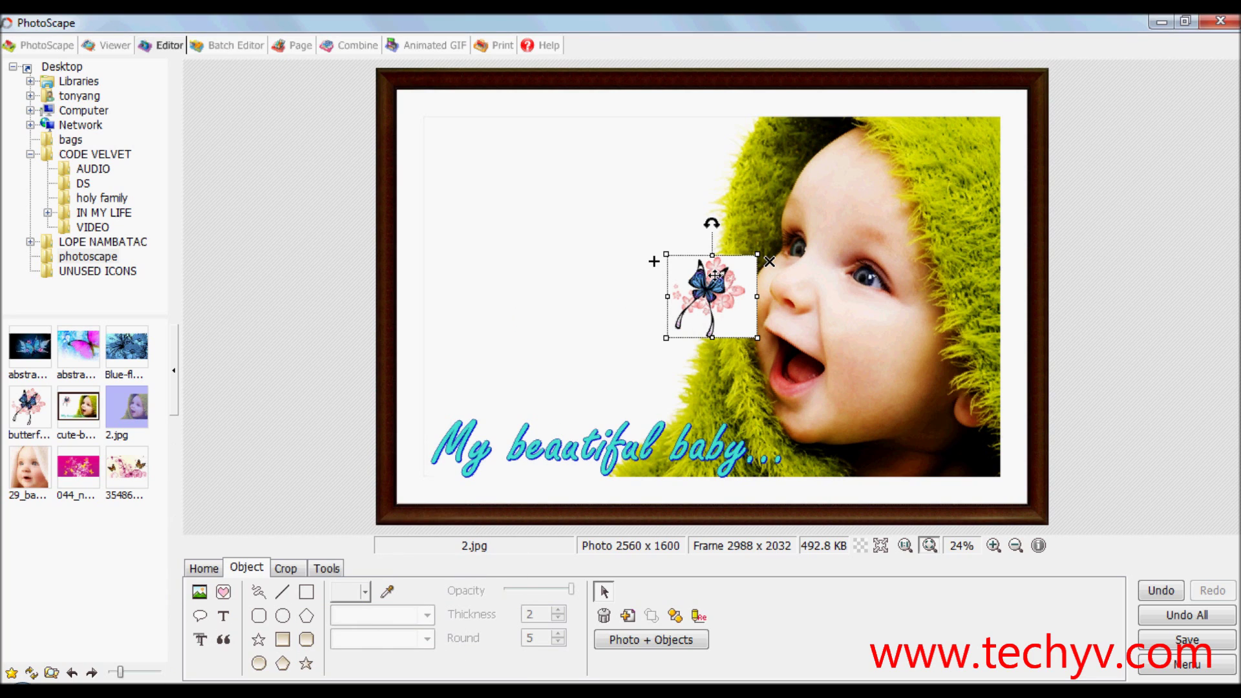
drag(686, 288, 557, 274)
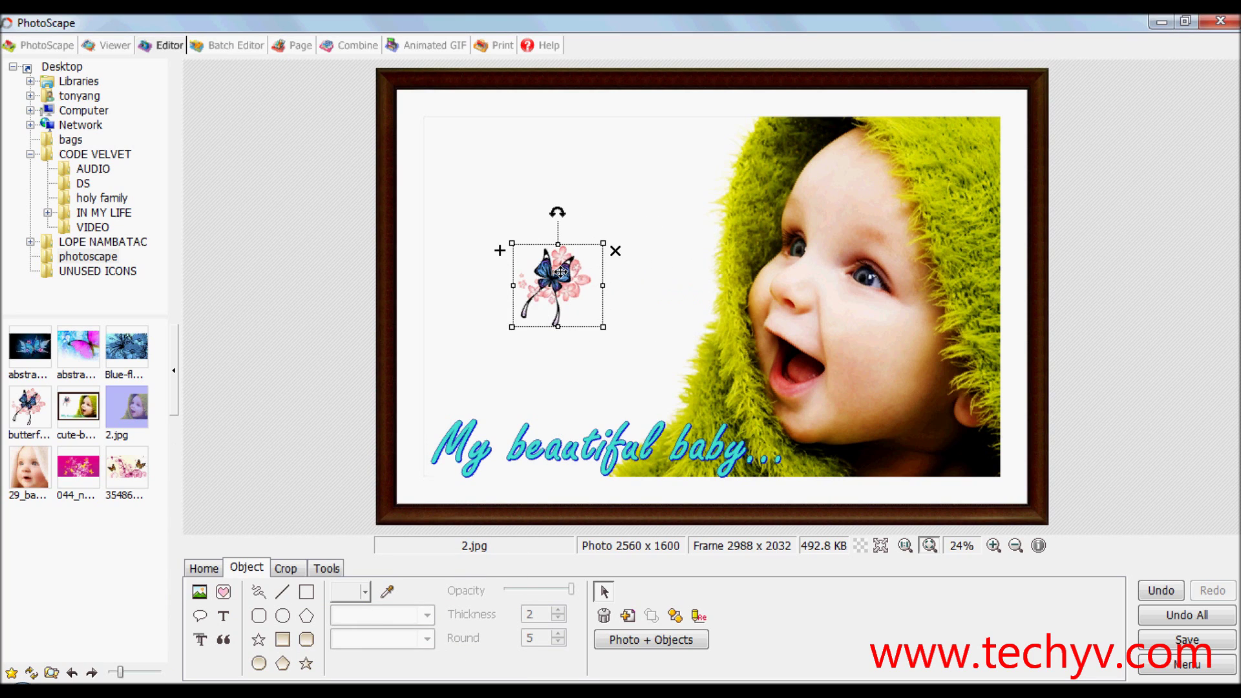
drag(603, 245, 682, 177)
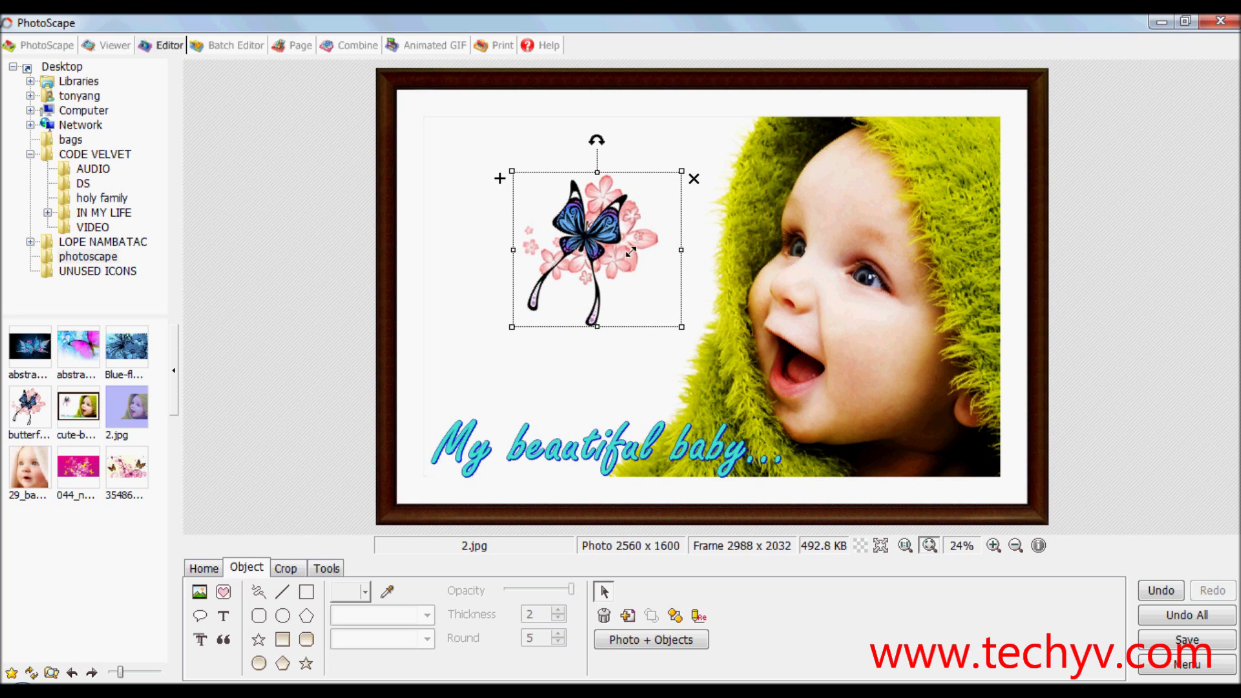
drag(602, 246, 528, 199)
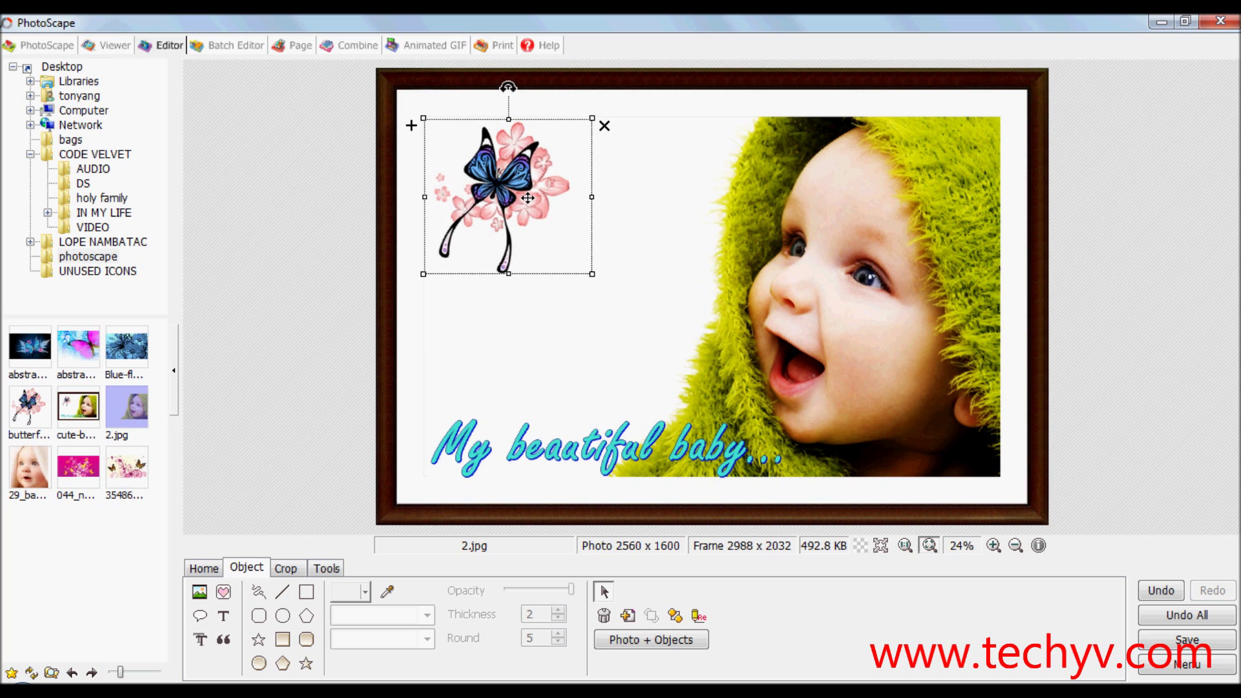
click(566, 353)
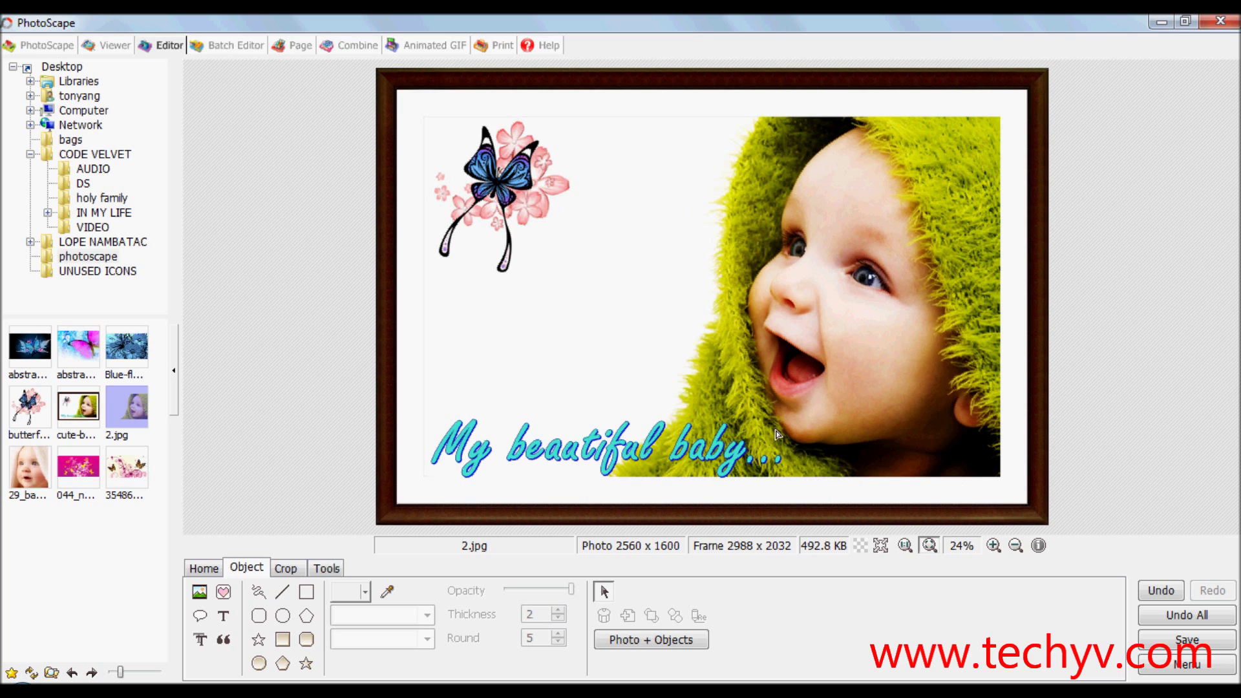
Save 2.jpg over its current file as a JPEG at 100% quality
click(1176, 645)
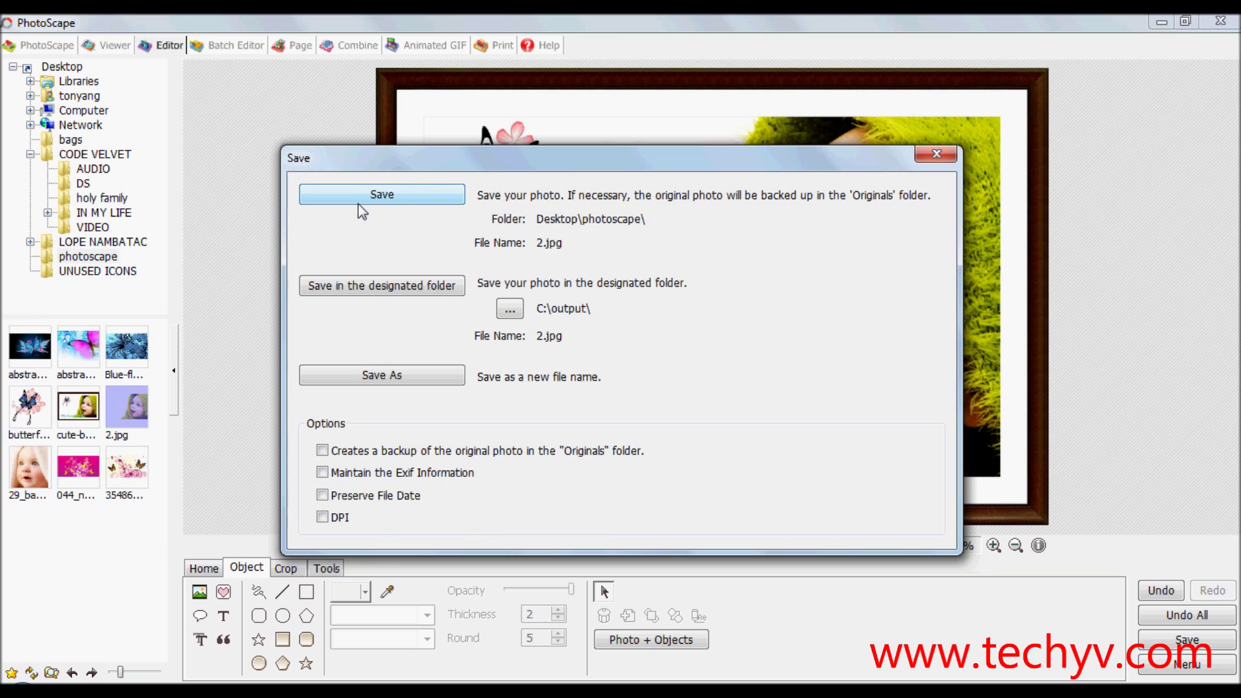
click(381, 194)
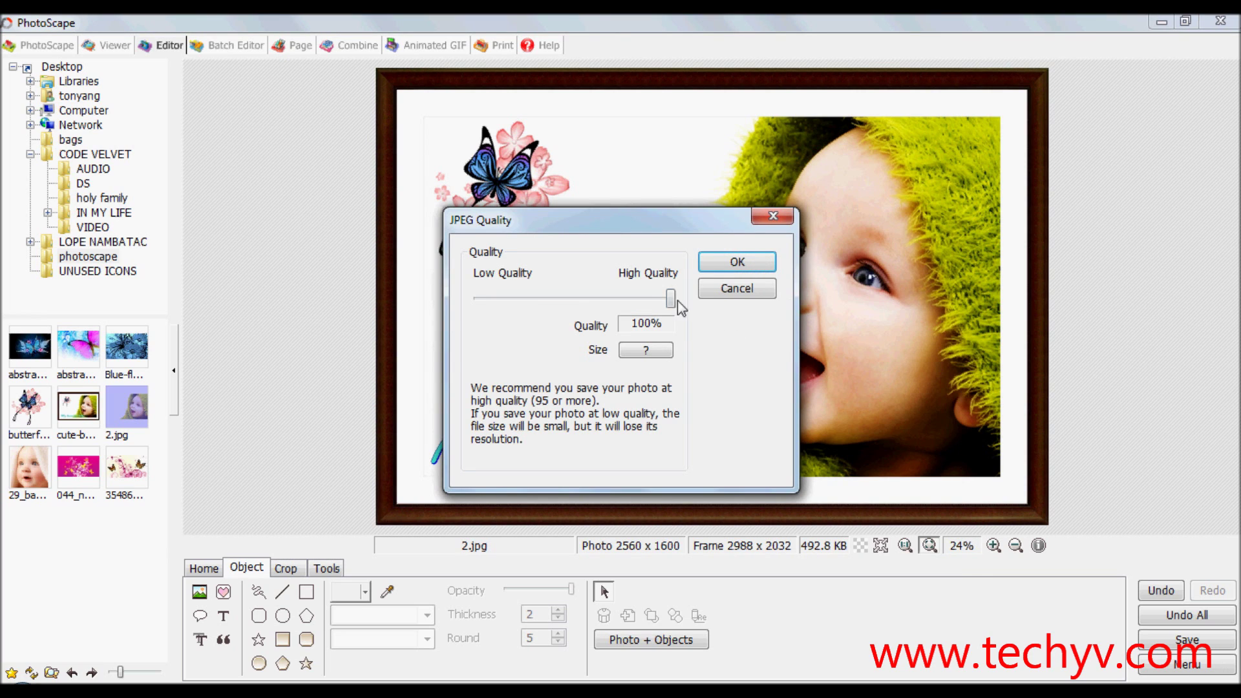
mouse_move(670, 300)
mouse_down()
mouse_move(550, 298)
mouse_move(670, 298)
mouse_up()
click(737, 263)
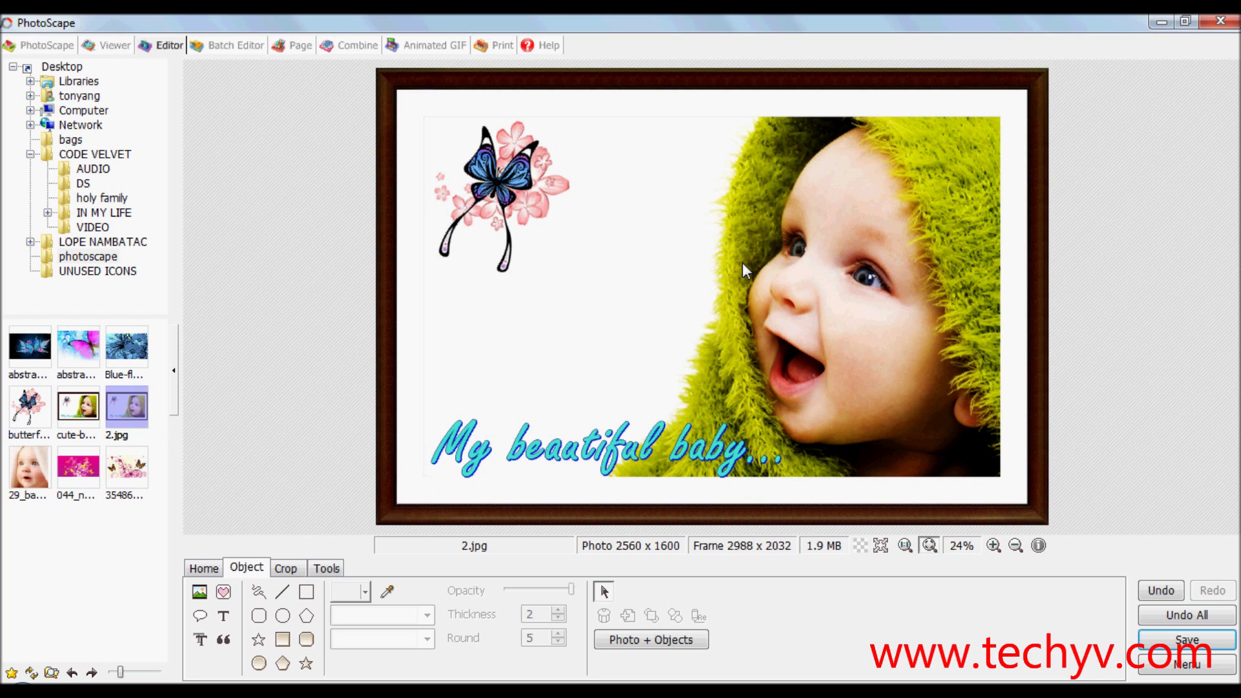